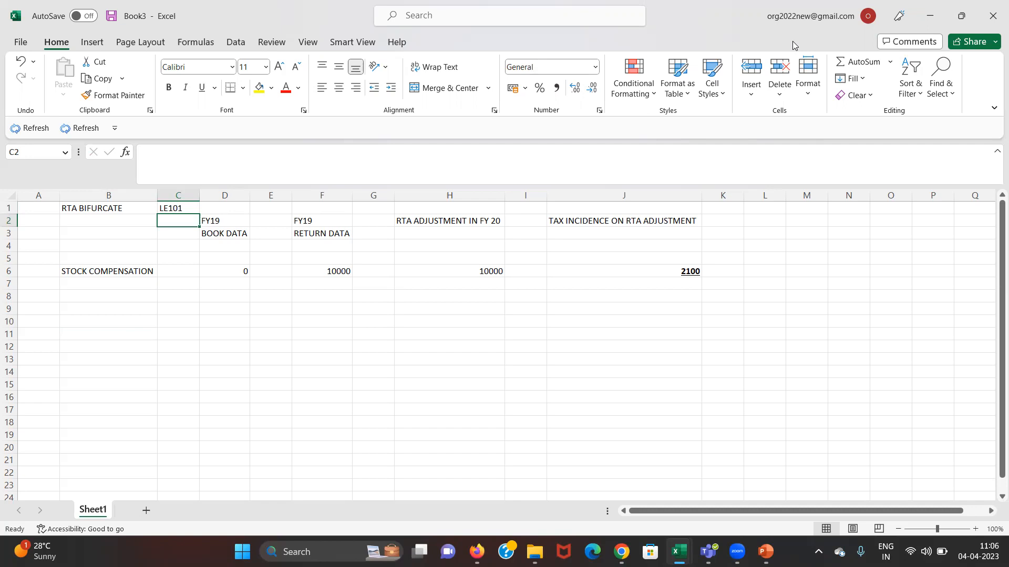
Examine the Stock Compensation row's book data, return data, RTA adjustment and tax incidence formulas across columns D to J
{"action": "key", "text": "Down"}
{"action": "key", "text": "Down"}
{"action": "key", "text": "Down"}
{"action": "key", "text": "Down"}
{"action": "key", "text": "Right"}
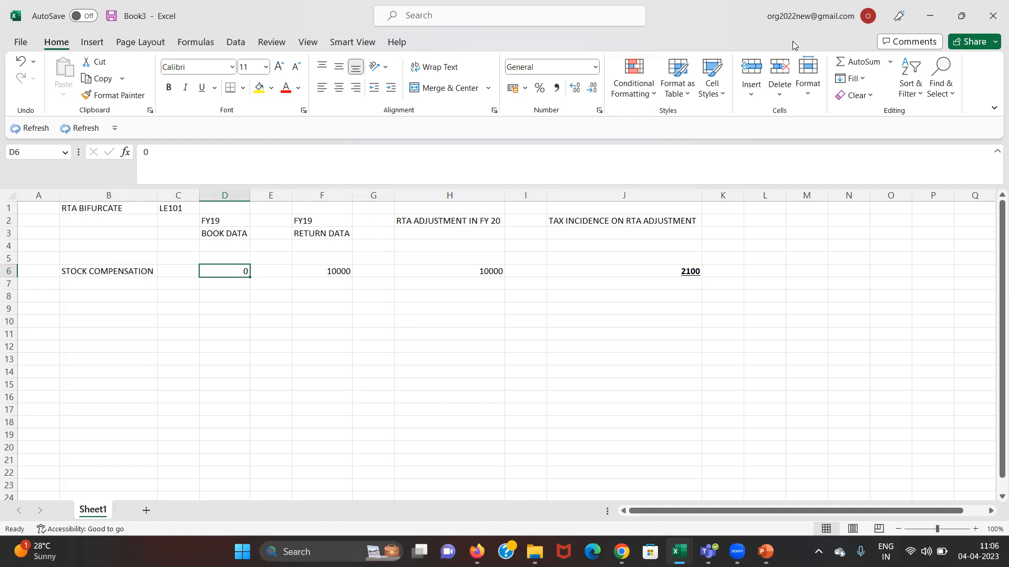
{"action": "key", "text": "Right"}
{"action": "key", "text": "Right"}
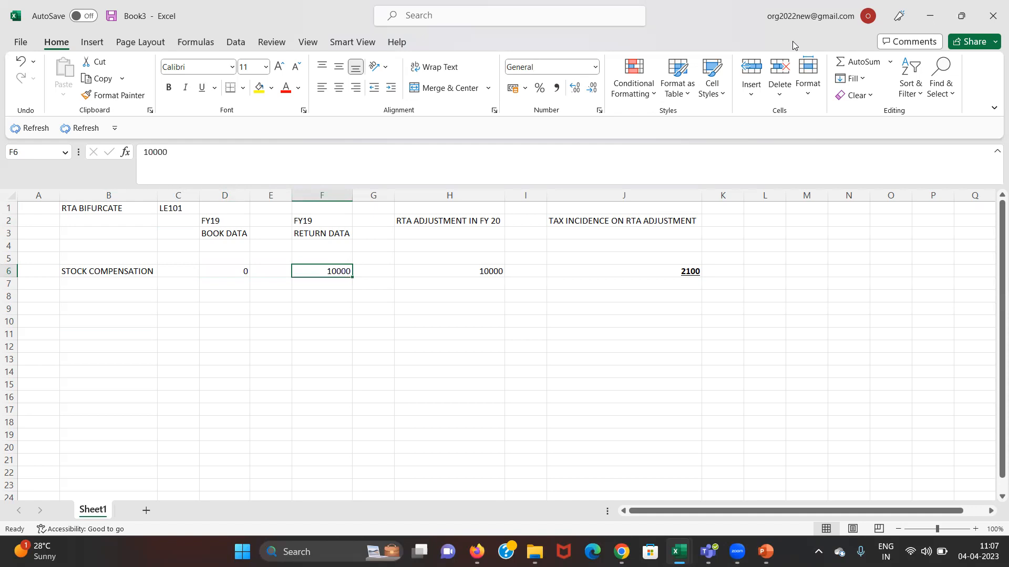
{"action": "key", "text": "Right"}
{"action": "key", "text": "Right"}
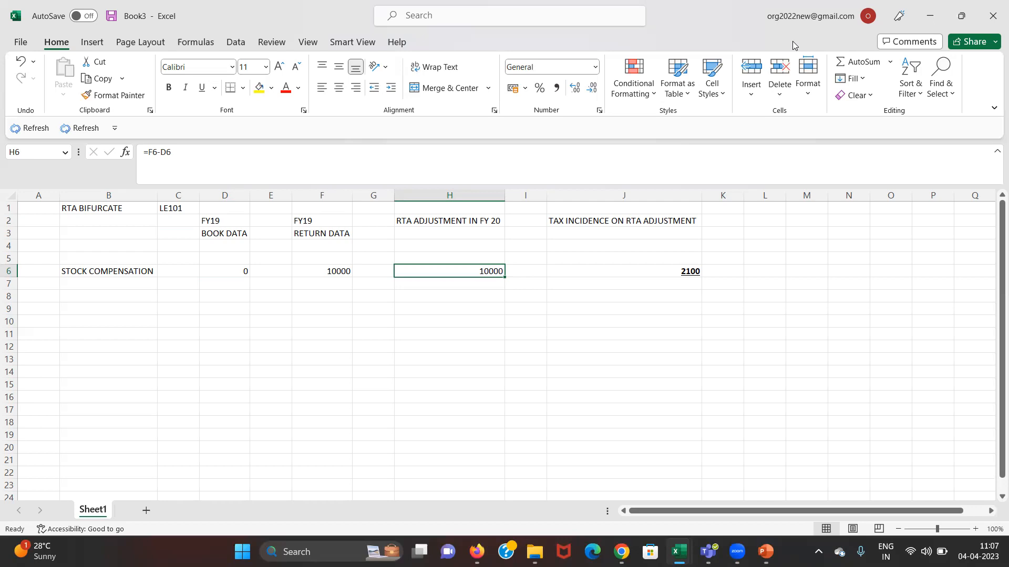
{"action": "key", "text": "Right"}
{"action": "key", "text": "Right"}
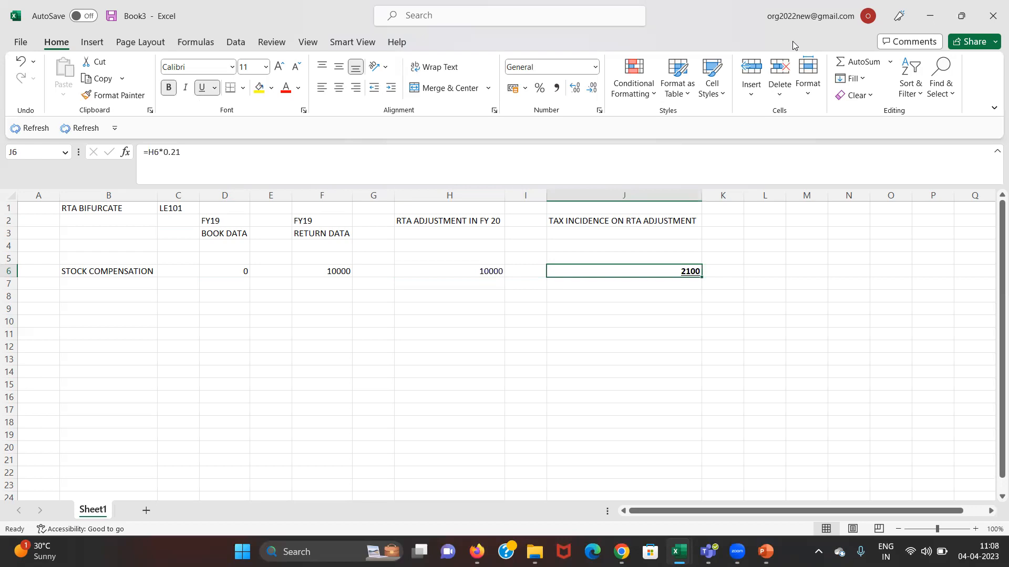
Switch to the Chrome window showing the Current Provision form in Oracle EPM Cloud Tax Reporting
{"action": "key", "text": "alt+Tab"}
{"action": "key", "text": "alt+Tab"}
{"action": "key", "text": "alt+Tab"}
{"action": "key", "text": "alt+Tab"}
{"action": "key", "text": "alt+Tab"}
{"action": "key", "text": "alt+Tab"}
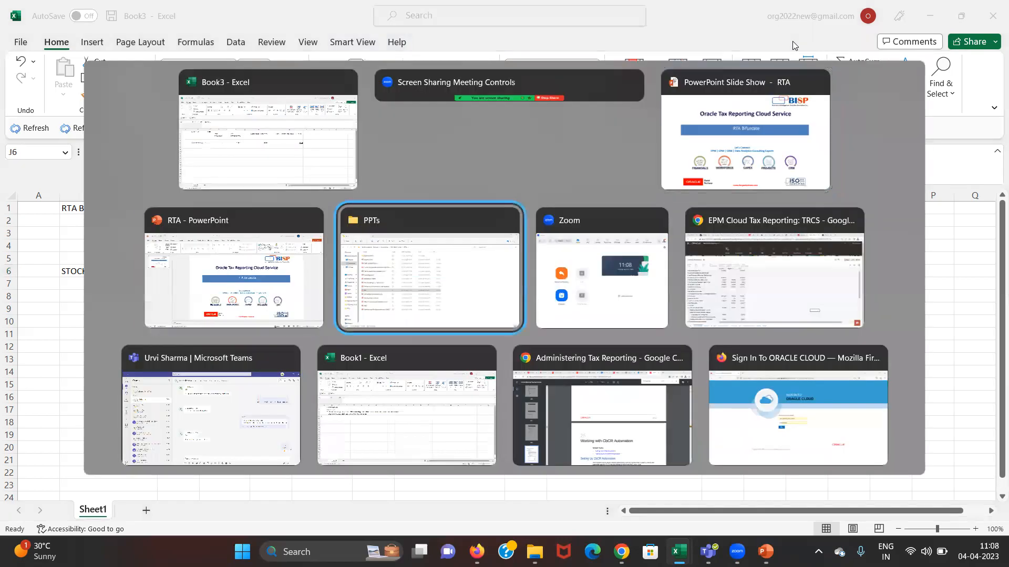
{"action": "key", "text": "Left"}
{"action": "key", "text": "Left"}
{"action": "key", "text": "Left"}
{"action": "key", "text": "Left"}
{"action": "key", "text": "Left"}
{"action": "key", "text": "Left"}
{"action": "key", "text": "Left"}
{"action": "key", "text": "Down"}
{"action": "key", "text": "Down"}
{"action": "key", "text": "Down"}
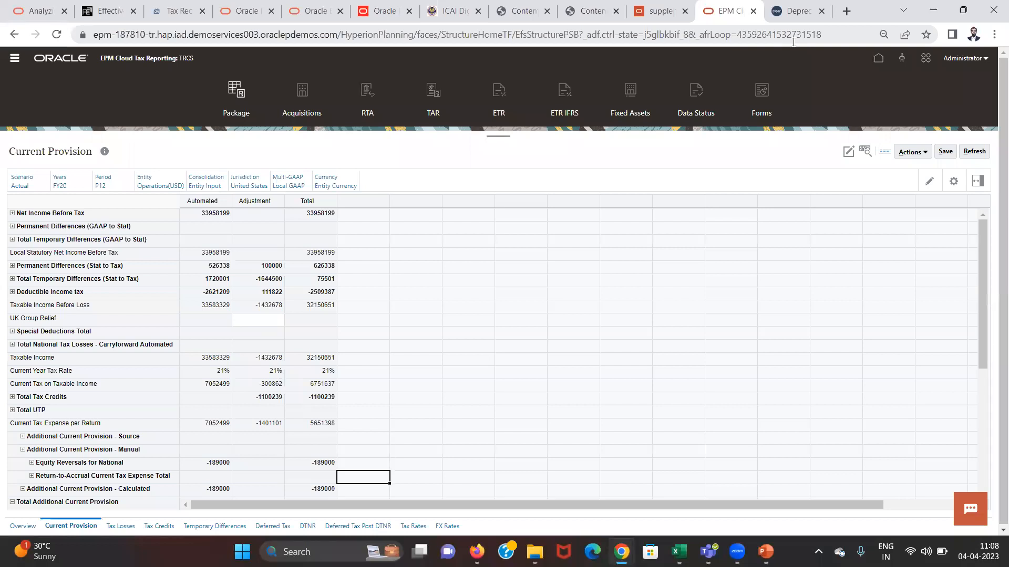
Look through the Current Provision form's Automated, Adjustment and Total columns down to the Return-to-Accrual Current Tax Expense Total row
{"action": "key", "text": "Left"}
{"action": "key", "text": "Left"}
{"action": "key", "text": "Left"}
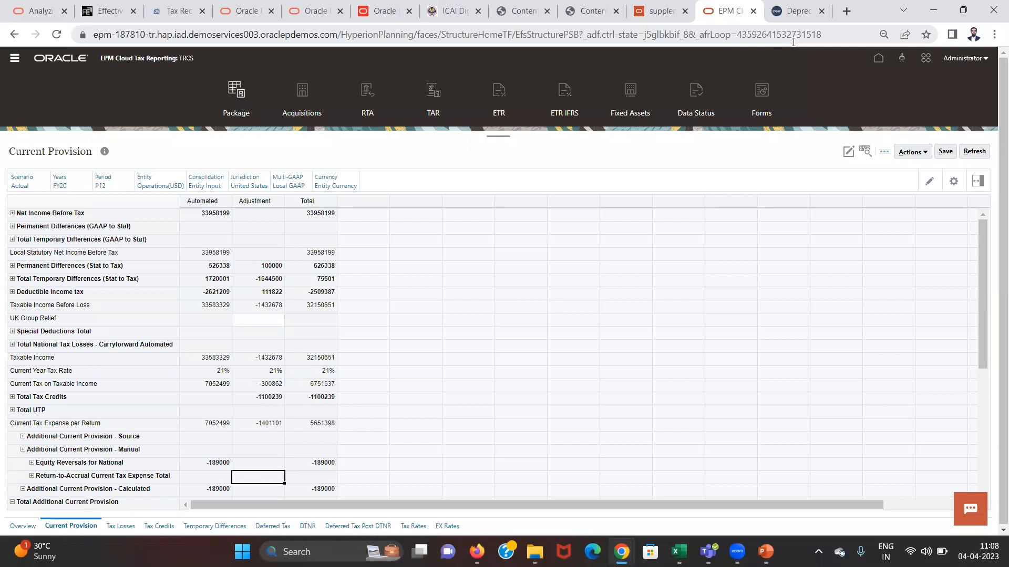
{"action": "key", "text": "Up"}
{"action": "key", "text": "Up"}
{"action": "key", "text": "Up"}
{"action": "key", "text": "Up"}
{"action": "key", "text": "Up"}
{"action": "key", "text": "Up"}
{"action": "key", "text": "Up"}
{"action": "key", "text": "Up"}
{"action": "key", "text": "Up"}
{"action": "key", "text": "Up"}
{"action": "key", "text": "Up"}
{"action": "key", "text": "Up"}
{"action": "key", "text": "Up"}
{"action": "key", "text": "Up"}
{"action": "key", "text": "Up"}
{"action": "key", "text": "Up"}
{"action": "key", "text": "Up"}
{"action": "key", "text": "Up"}
{"action": "key", "text": "Up"}
{"action": "key", "text": "Up"}
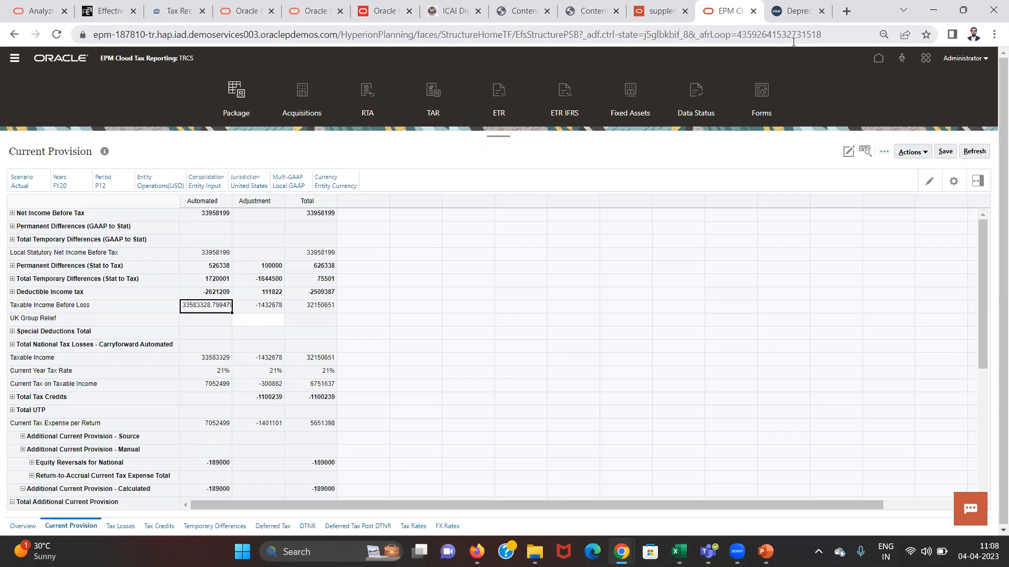
{"action": "key", "text": "Right"}
{"action": "key", "text": "Right"}
{"action": "key", "text": "Down"}
{"action": "key", "text": "Down"}
{"action": "key", "text": "Down"}
{"action": "key", "text": "Down"}
{"action": "key", "text": "Down"}
{"action": "key", "text": "Down"}
{"action": "key", "text": "Down"}
{"action": "key", "text": "Down"}
{"action": "key", "text": "Down"}
{"action": "key", "text": "Down"}
{"action": "key", "text": "Down"}
{"action": "key", "text": "Down"}
{"action": "key", "text": "Down"}
{"action": "key", "text": "Down"}
{"action": "key", "text": "Down"}
{"action": "key", "text": "Down"}
{"action": "key", "text": "Down"}
{"action": "key", "text": "Down"}
{"action": "key", "text": "Down"}
{"action": "key", "text": "Down"}
{"action": "key", "text": "Down"}
{"action": "key", "text": "Down"}
{"action": "key", "text": "Down"}
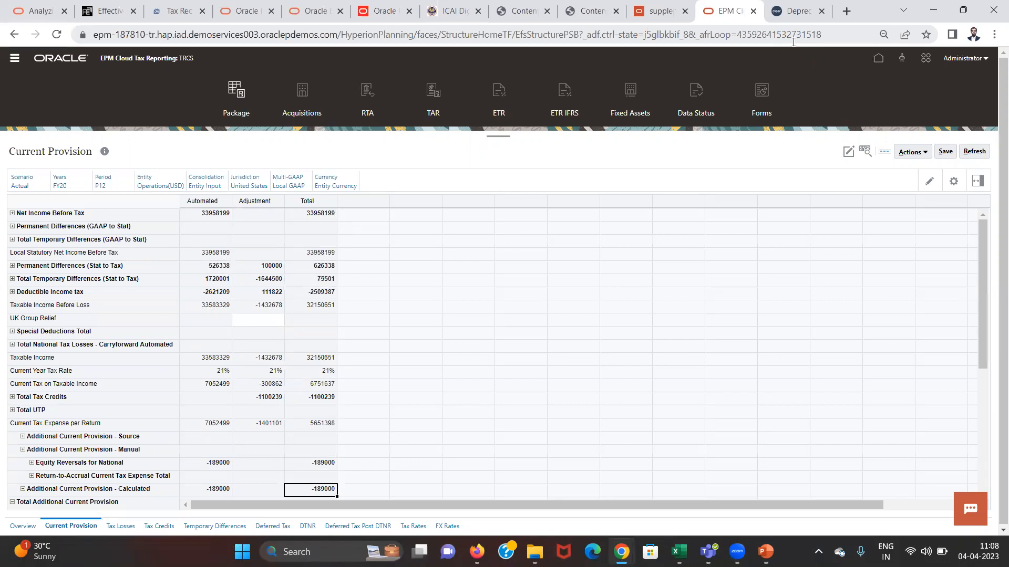
{"action": "key", "text": "Up"}
{"action": "key", "text": "Up"}
{"action": "key", "text": "Up"}
{"action": "key", "text": "Up"}
{"action": "key", "text": "Up"}
{"action": "key", "text": "Down"}
{"action": "key", "text": "Down"}
{"action": "key", "text": "Left"}
{"action": "key", "text": "Left"}
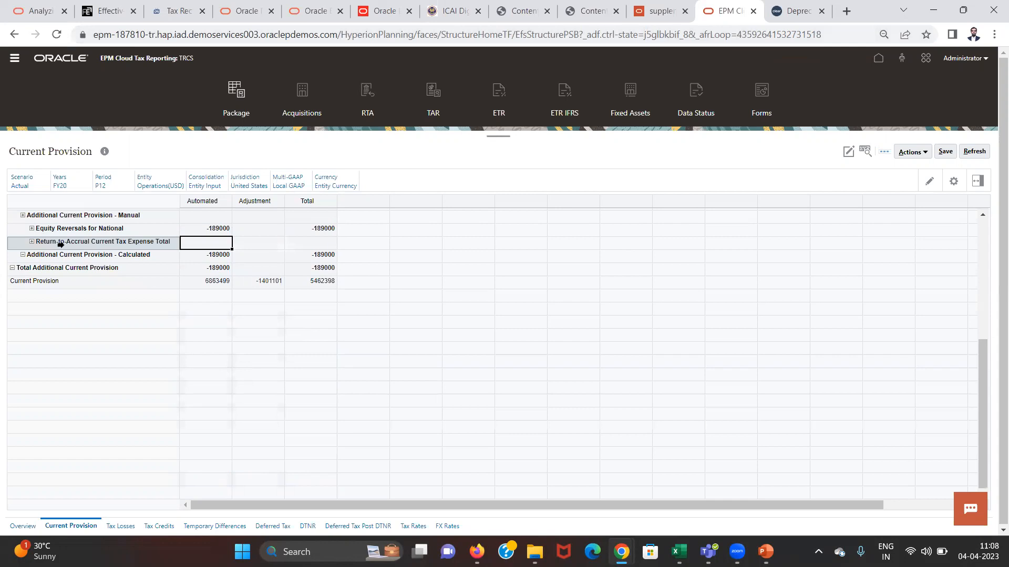
Expand Return-to-Accrual Current Tax Expense Total and examine its tax expense and equity reversal rows
{"action": "left_click", "coordinate": [32, 243]}
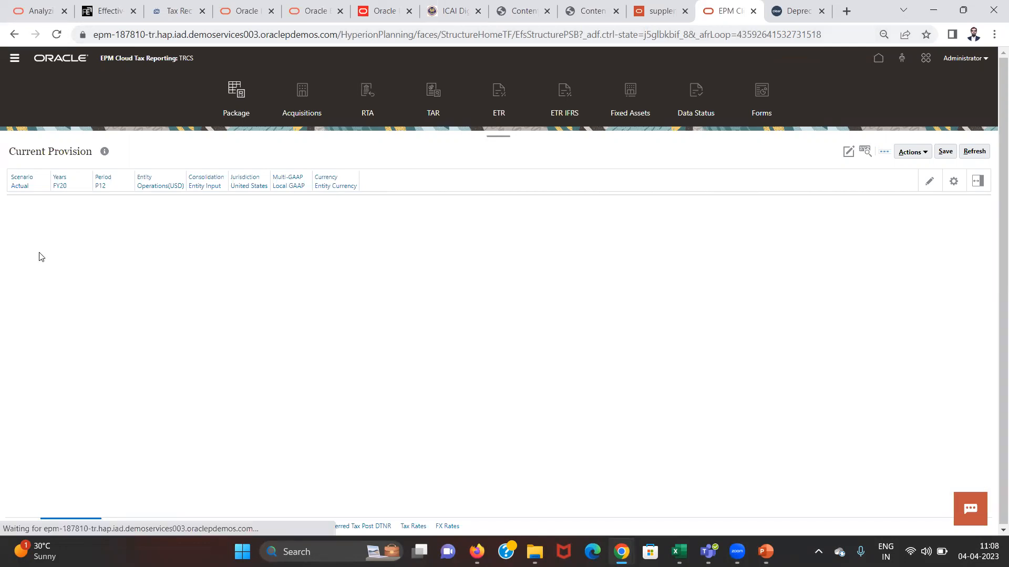
{"action": "left_click", "coordinate": [215, 490]}
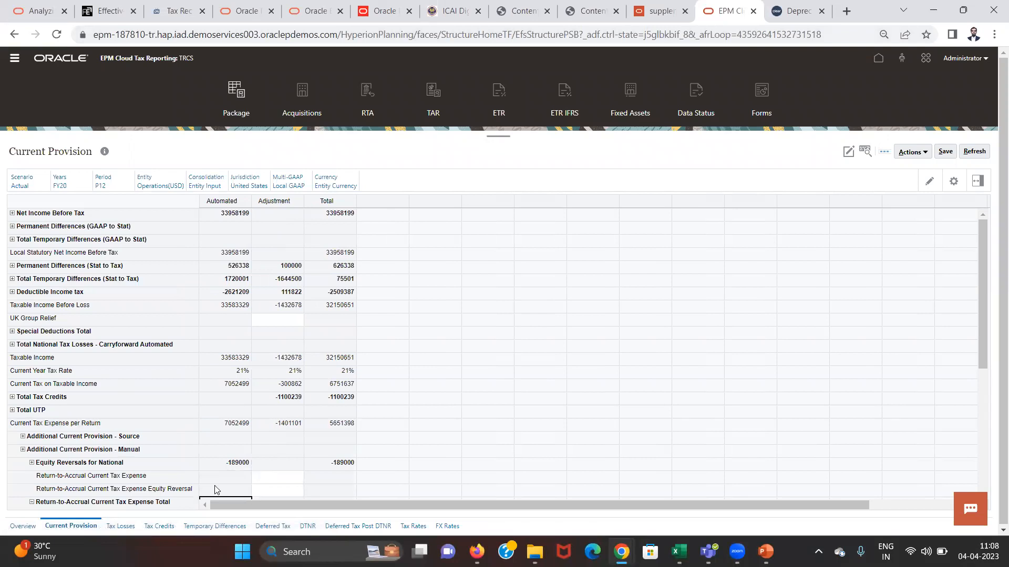
{"action": "scroll", "coordinate": [215, 485], "scroll_direction": "down", "scroll_amount": 5}
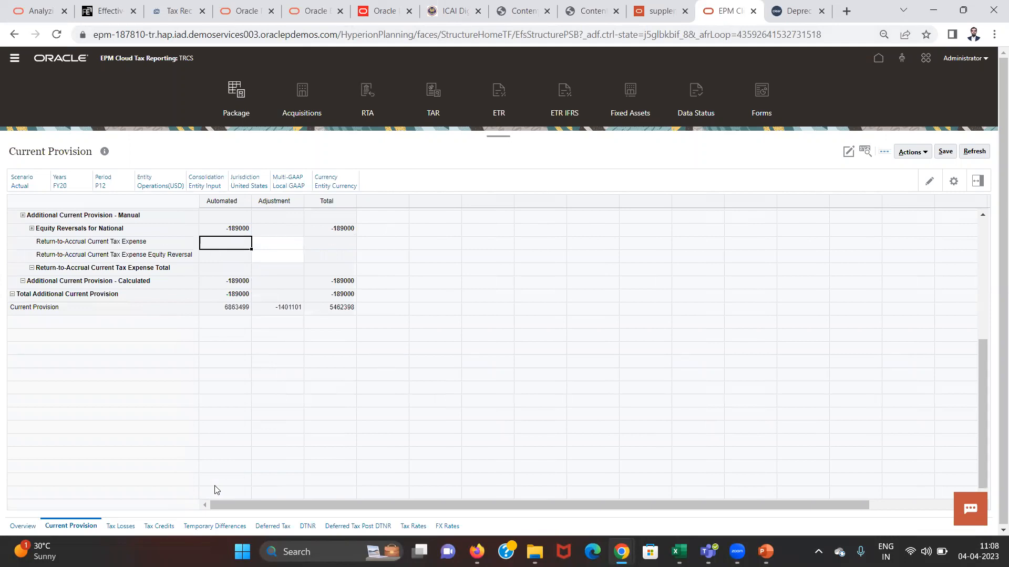
{"action": "key", "text": "Down"}
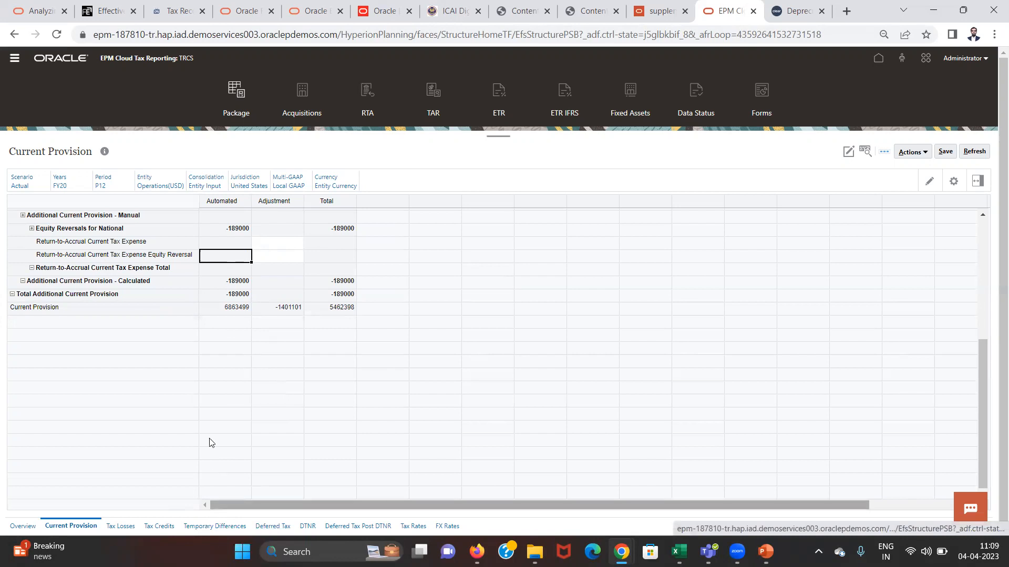
{"action": "left_click", "coordinate": [292, 231]}
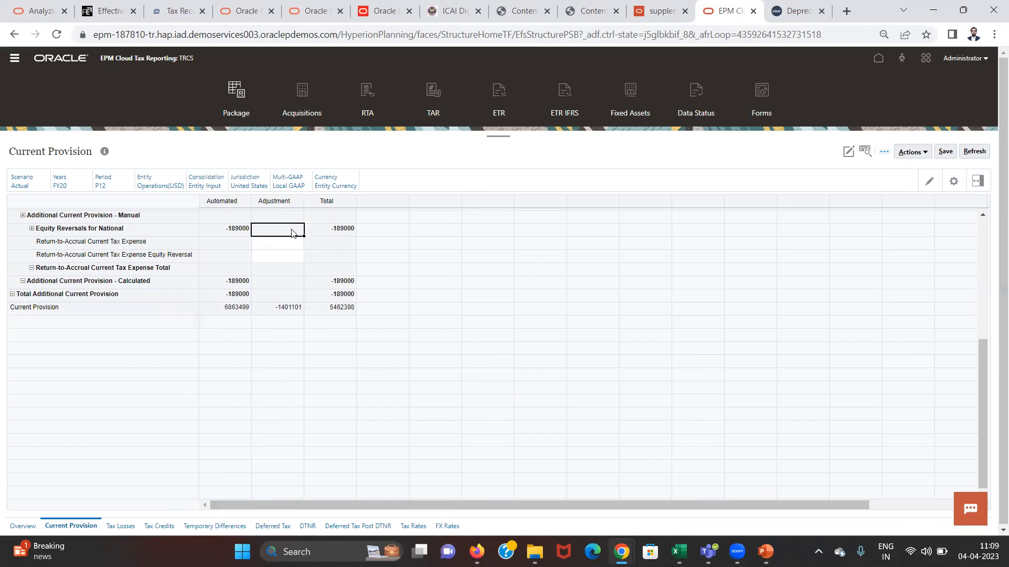
{"action": "right_click", "coordinate": [295, 234]}
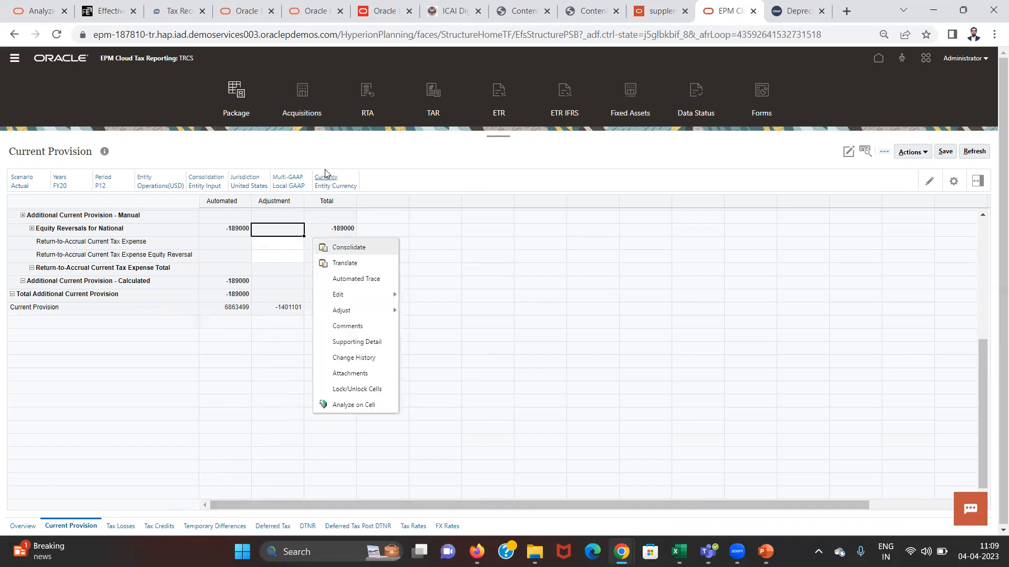
Open the RTA form and switch its Years member to FY19
{"action": "left_click", "coordinate": [361, 114]}
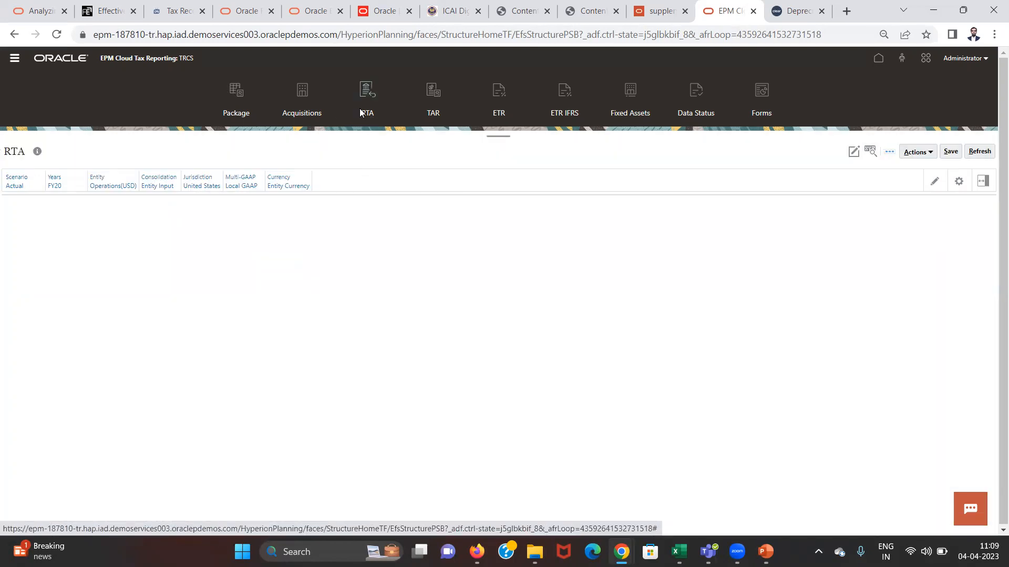
{"action": "left_click", "coordinate": [53, 186]}
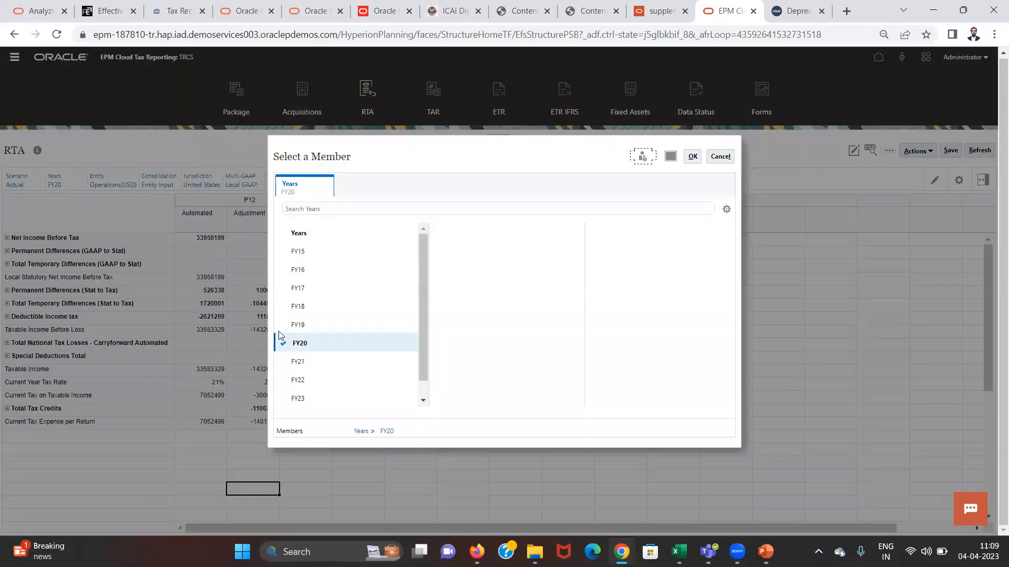
{"action": "left_click", "coordinate": [282, 324]}
{"action": "left_click", "coordinate": [686, 162]}
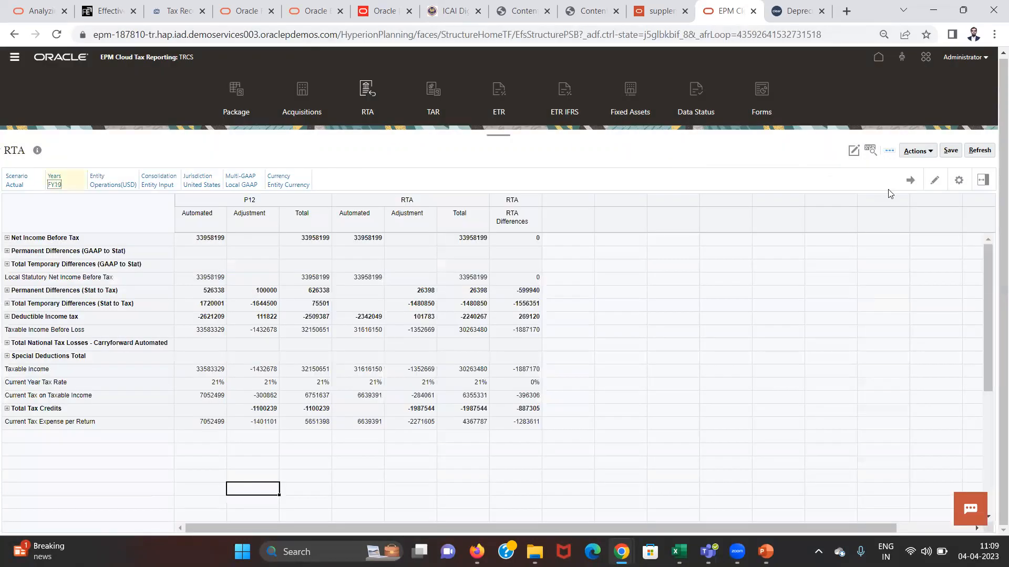
{"action": "left_click", "coordinate": [910, 180]}
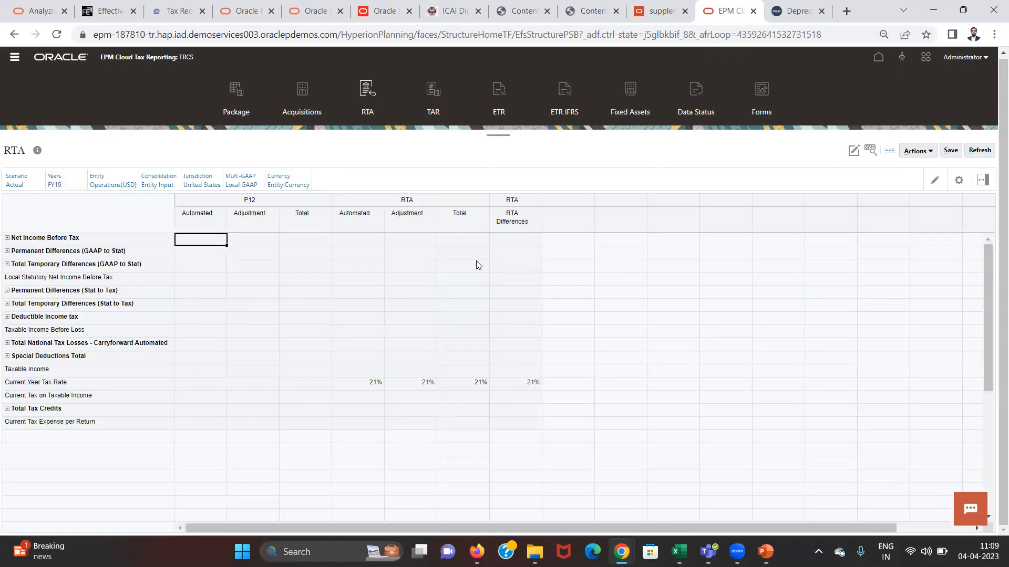
Expand the Total Temporary Differences rows for GAAP to Stat and Stat to Tax, and select the Stock Compensation row
{"action": "left_click", "coordinate": [410, 243]}
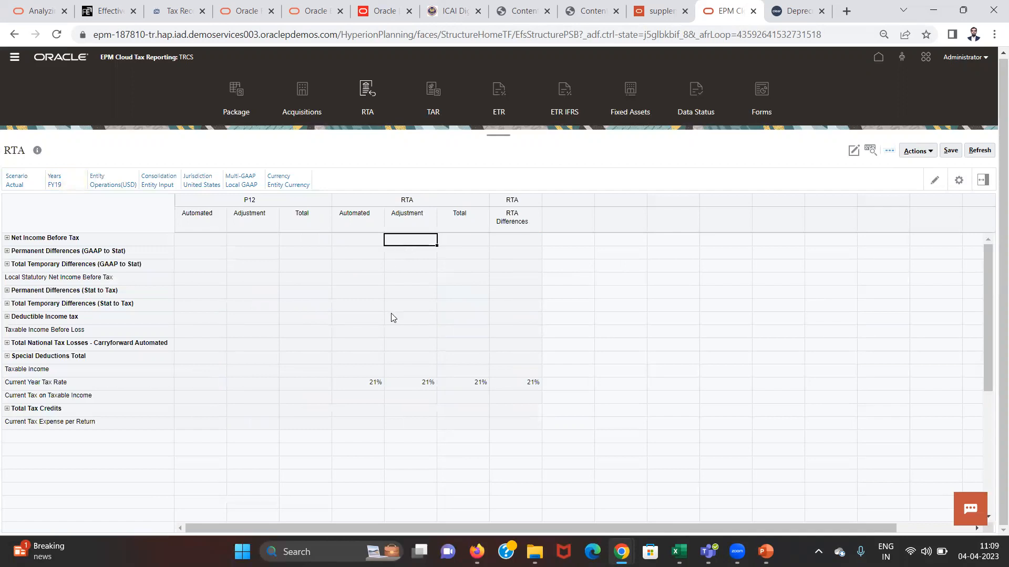
{"action": "left_click", "coordinate": [7, 265]}
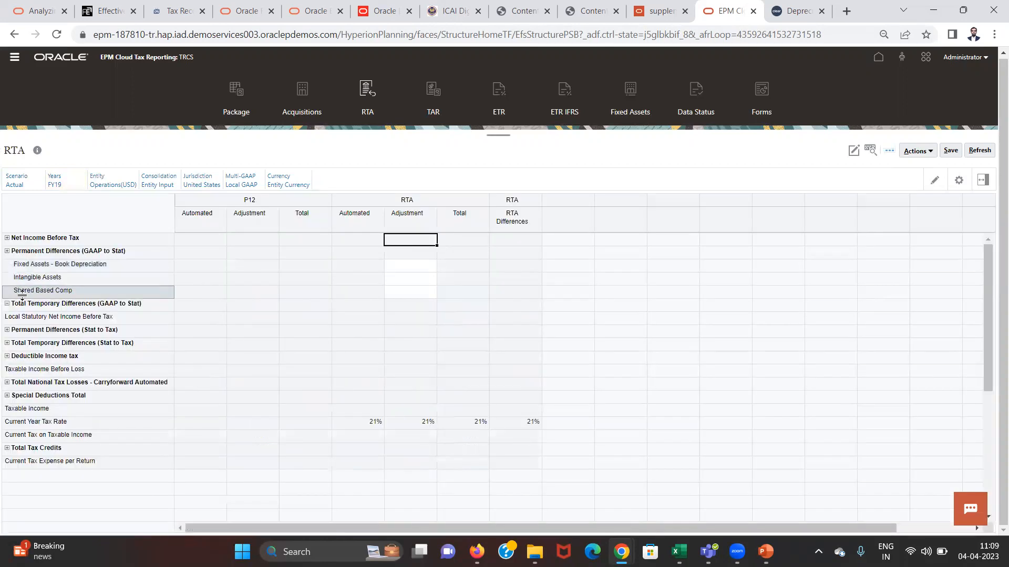
{"action": "left_click", "coordinate": [9, 345]}
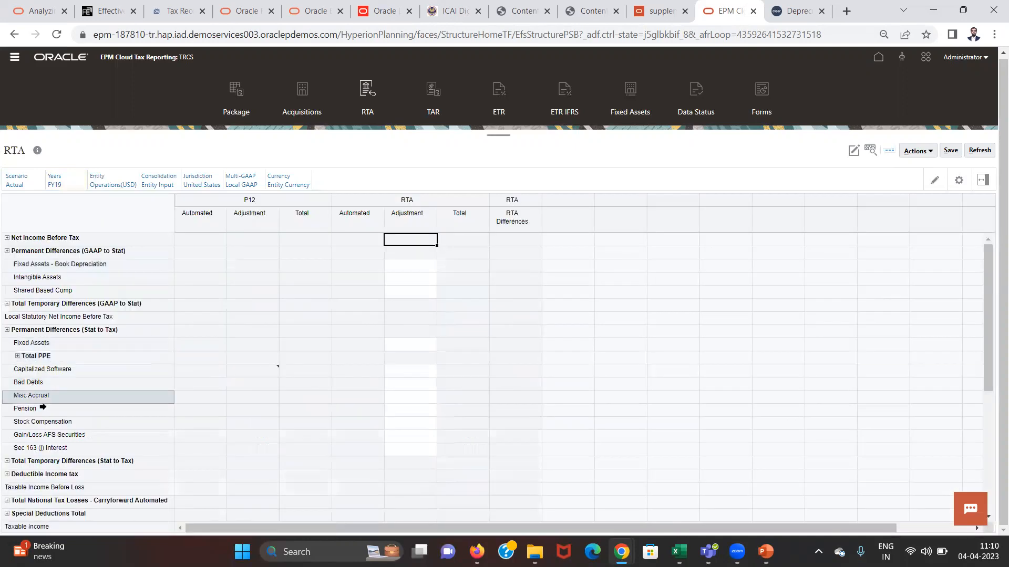
{"action": "left_click", "coordinate": [51, 420]}
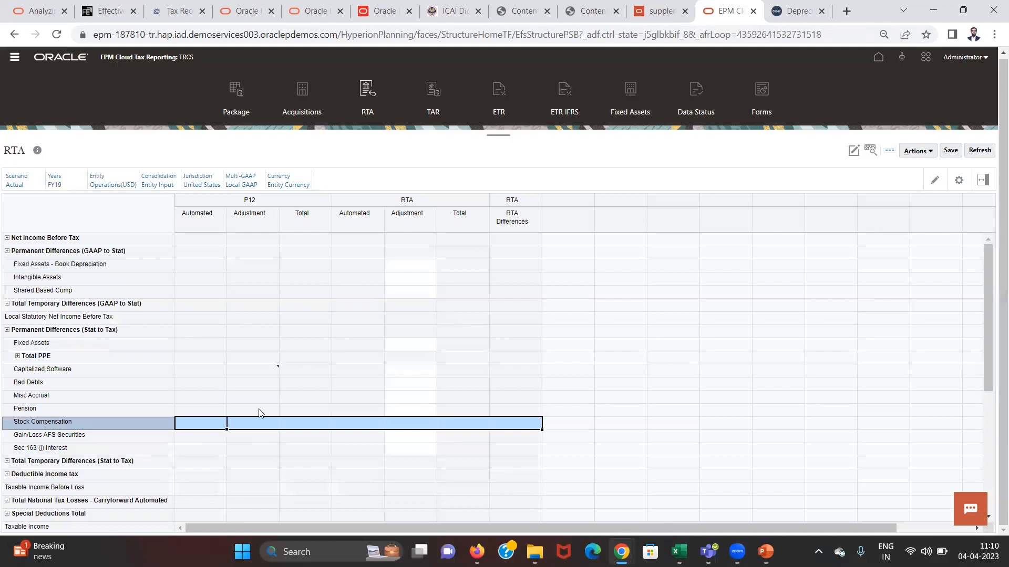
Enter 10000 as the RTA adjustment for Stock Compensation and save the form data
{"action": "left_click", "coordinate": [422, 423]}
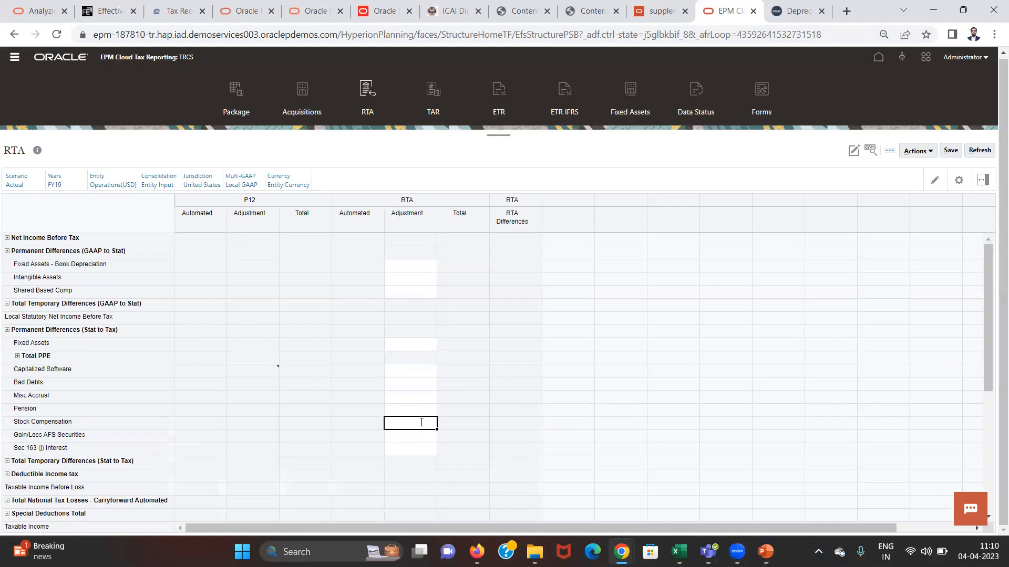
{"action": "key", "text": "super"}
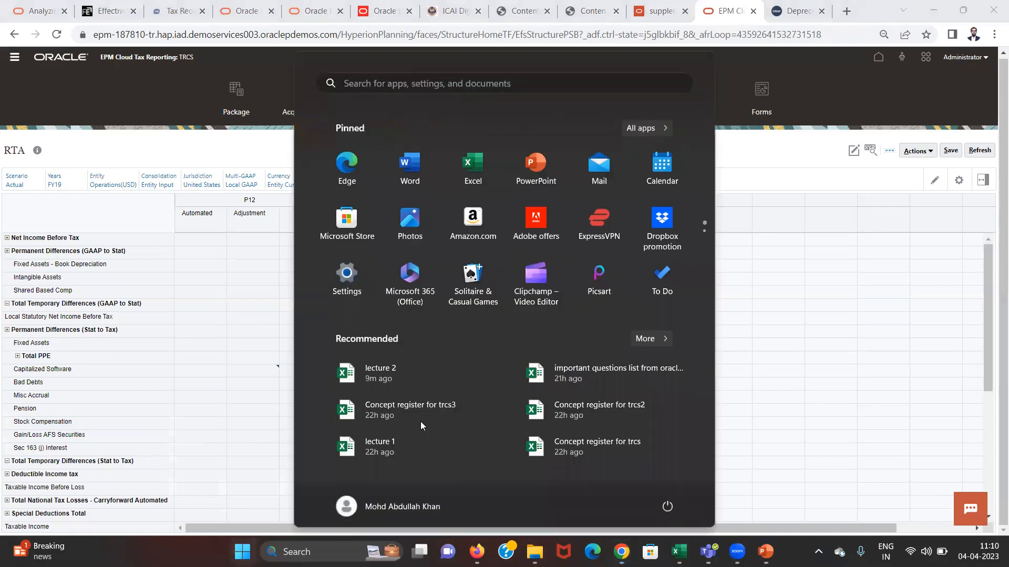
{"action": "key", "text": "Escape"}
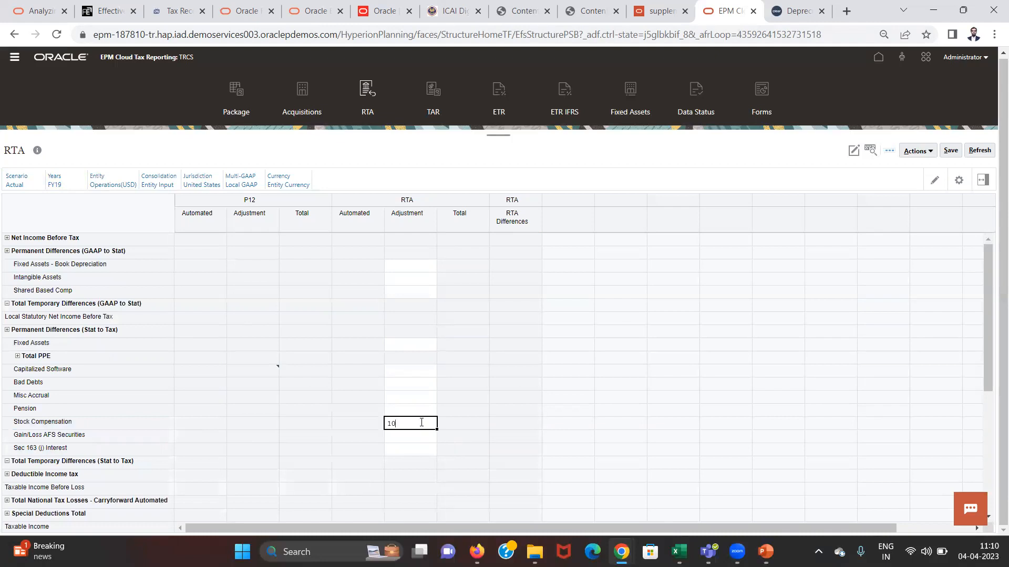
{"action": "double_click", "coordinate": [421, 423]}
{"action": "key", "text": "Return"}
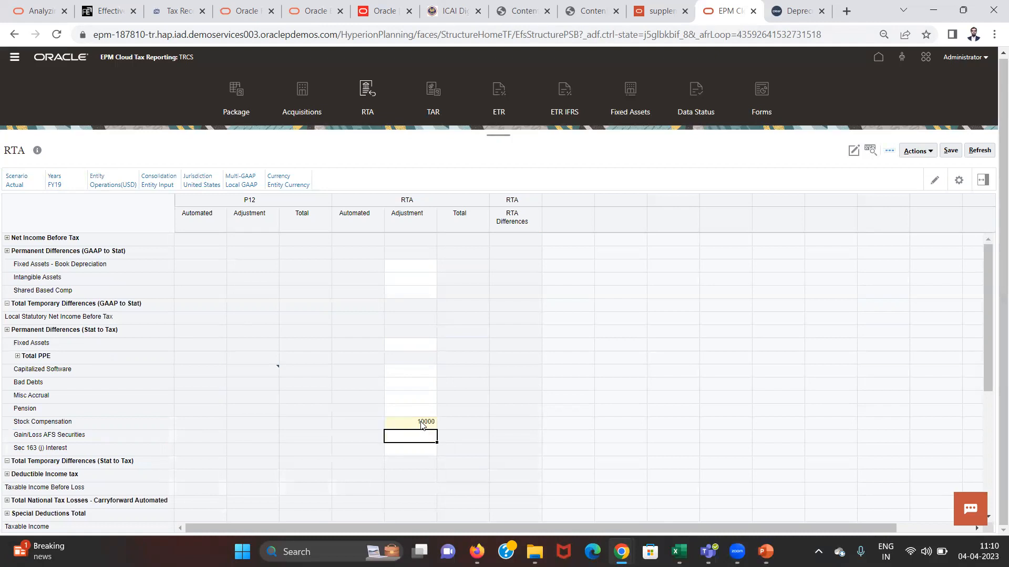
{"action": "left_click", "coordinate": [952, 152]}
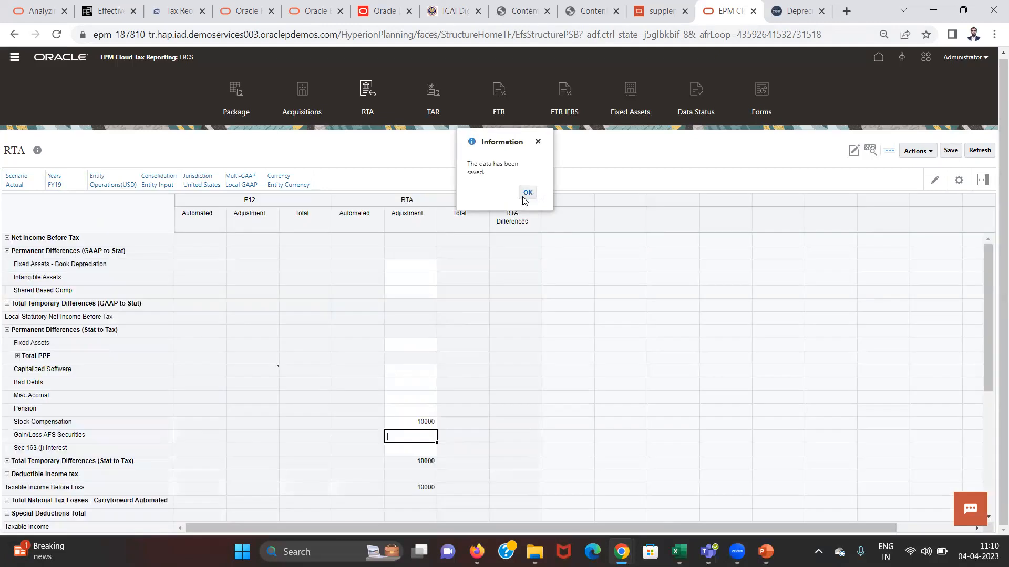
{"action": "left_click", "coordinate": [523, 198]}
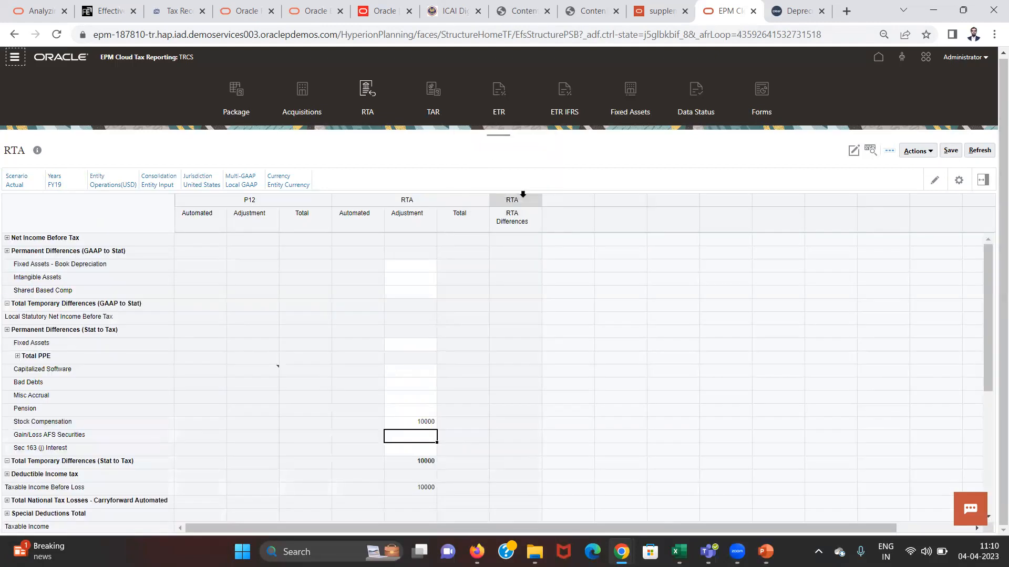
Return to the home page and open RTA Automation from the application's configuration tasks
{"action": "left_click_drag", "start_coordinate": [986, 294], "coordinate": [986, 236]}
{"action": "left_click", "coordinate": [877, 56]}
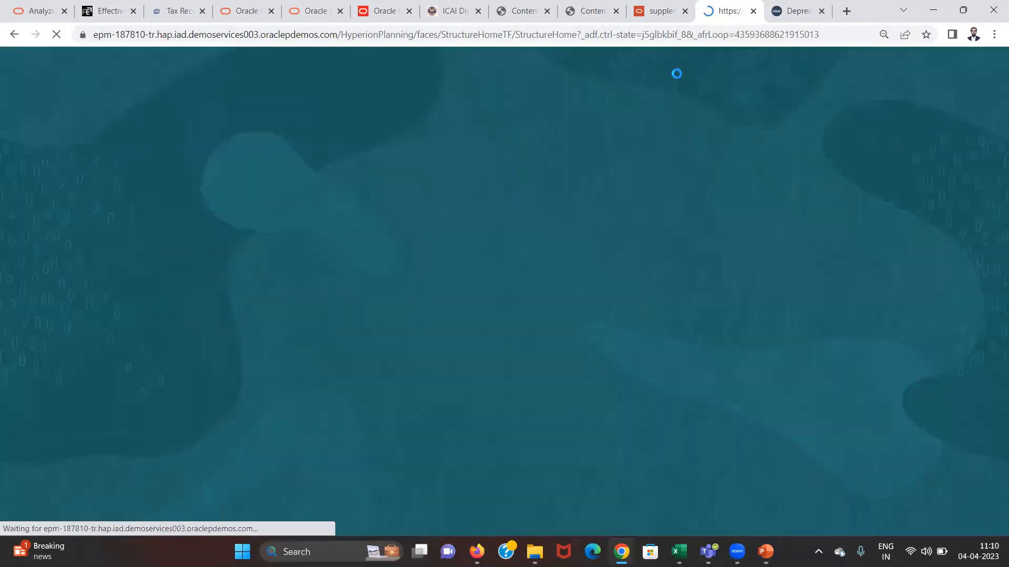
{"action": "left_click", "coordinate": [635, 220]}
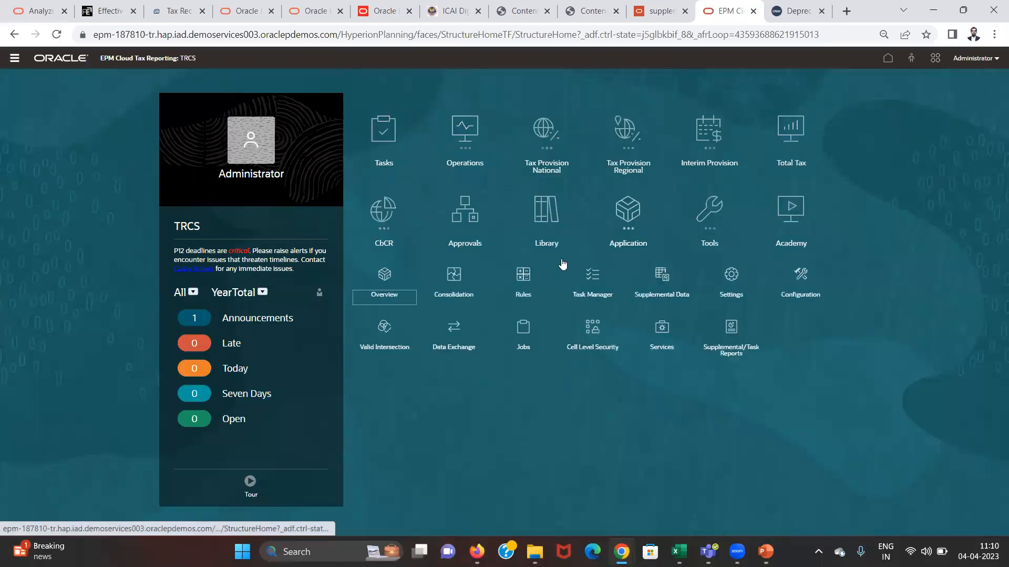
{"action": "left_click", "coordinate": [792, 296]}
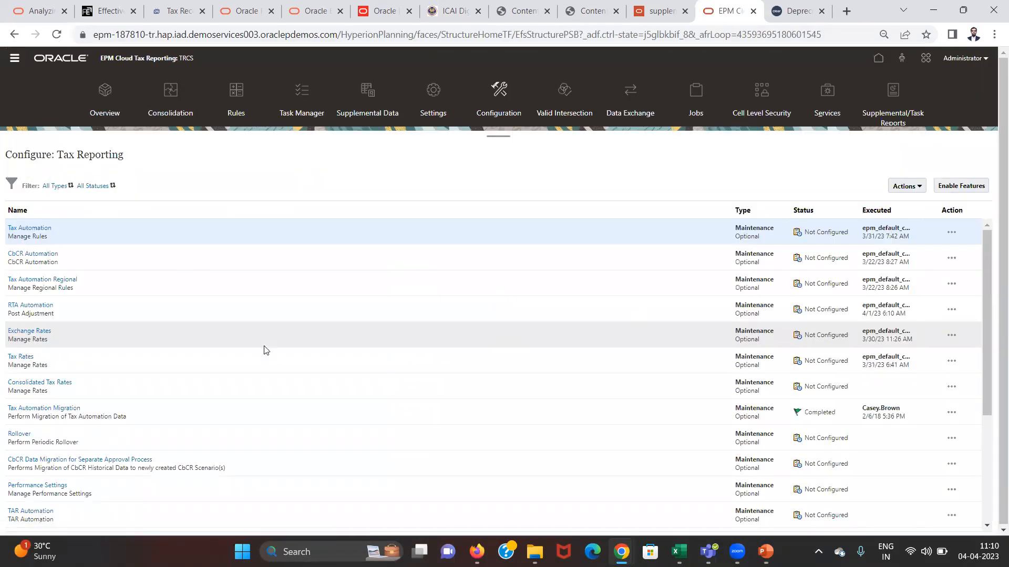
{"action": "left_click", "coordinate": [23, 306]}
{"action": "left_click", "coordinate": [22, 306]}
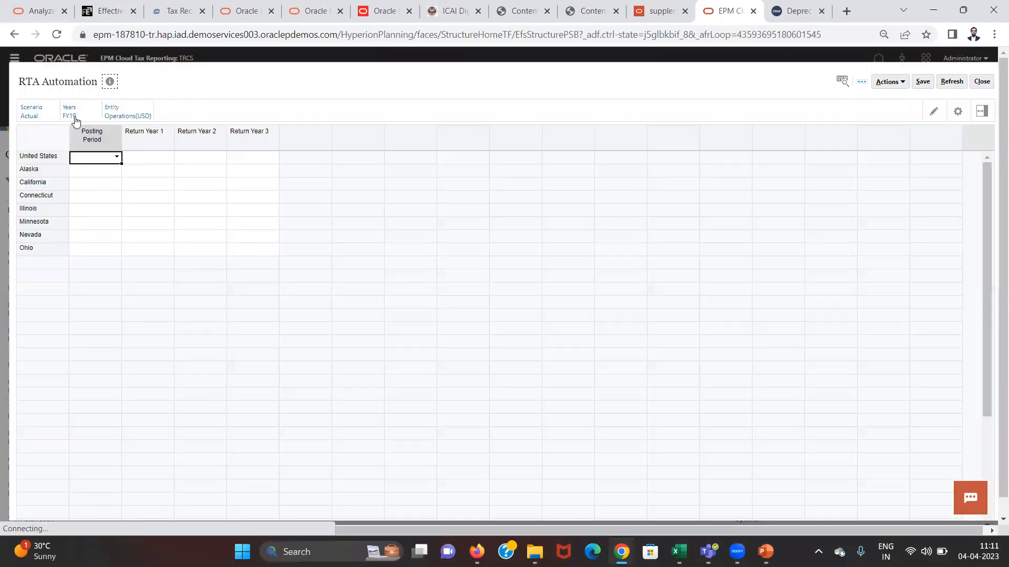
Switch the Years member of RTA Automation to FY20 and check the United States posting period and return year
{"action": "left_click", "coordinate": [69, 116]}
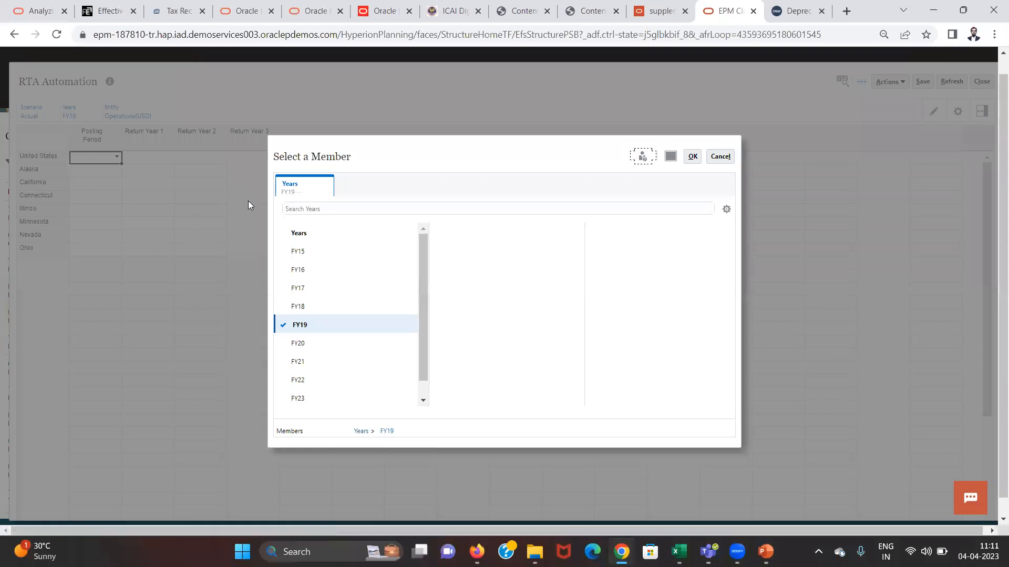
{"action": "left_click", "coordinate": [283, 343]}
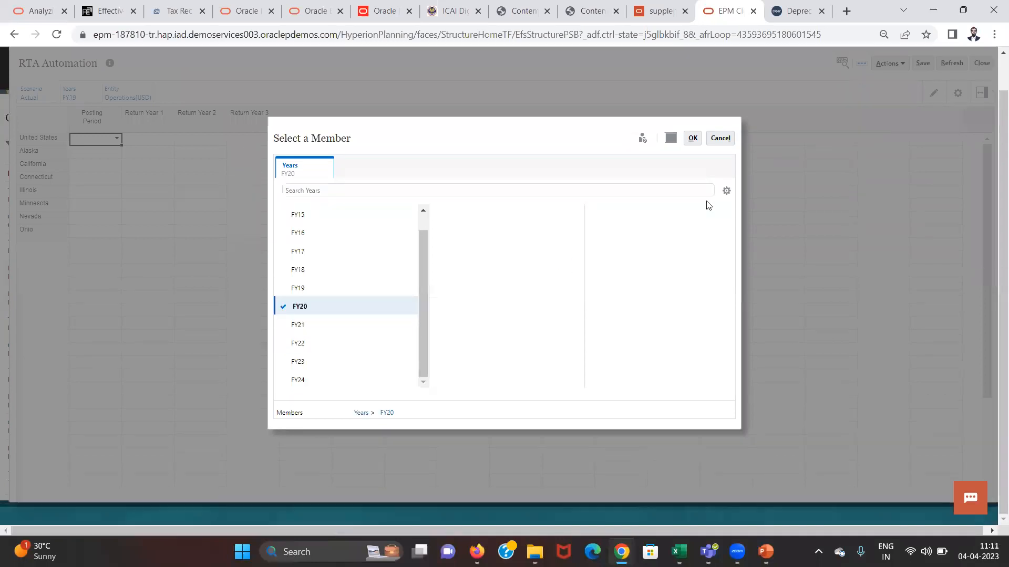
{"action": "left_click", "coordinate": [690, 161]}
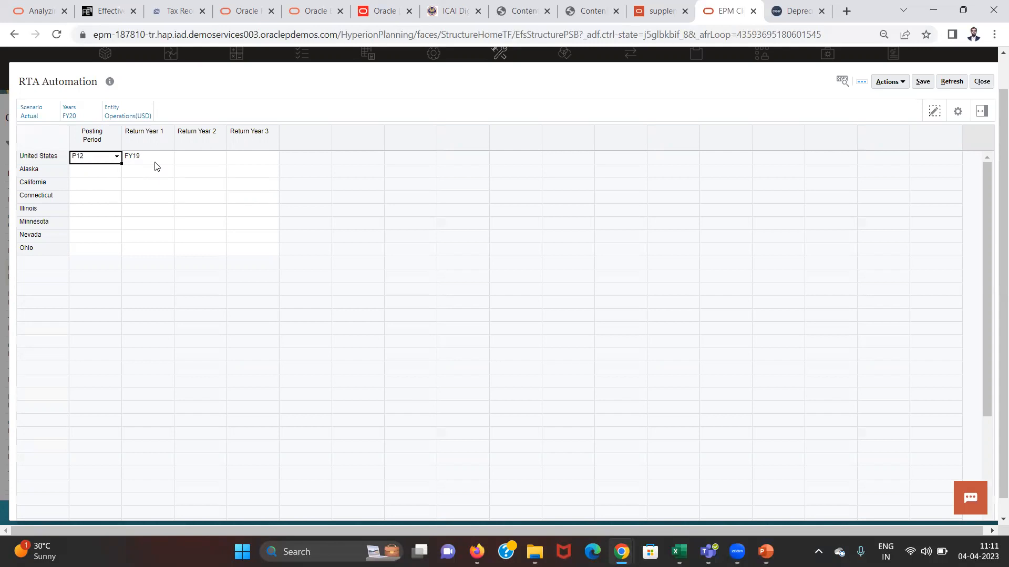
Close RTA Automation and check the RTA Bifurcate option in the Enable Features list
{"action": "left_click", "coordinate": [980, 83]}
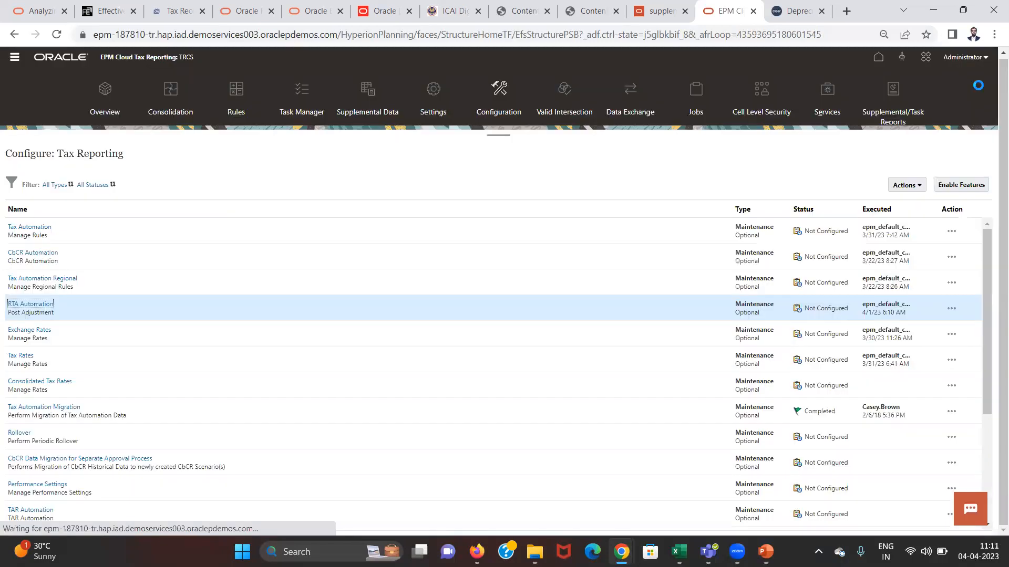
{"action": "left_click", "coordinate": [956, 184]}
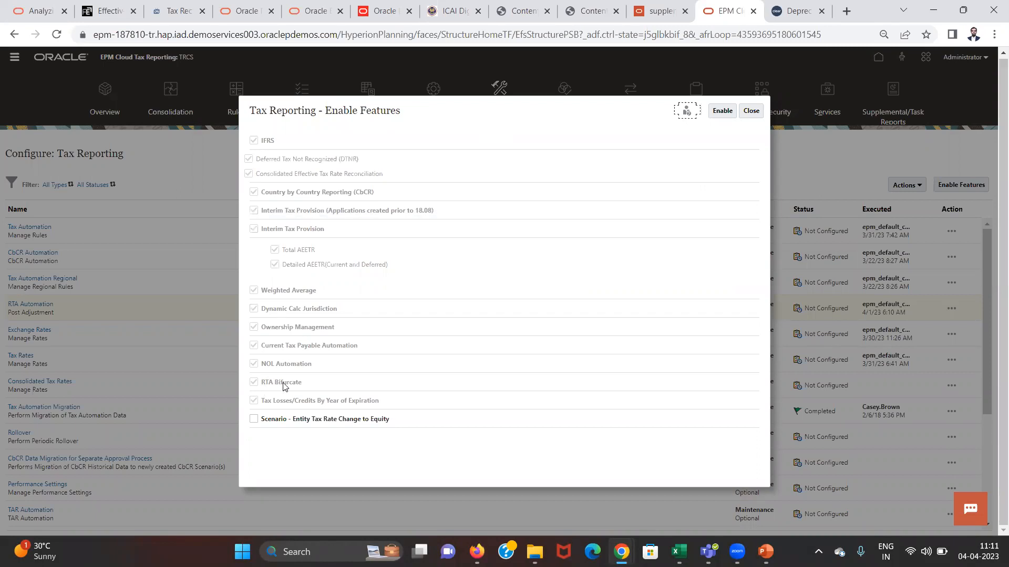
{"action": "left_click", "coordinate": [749, 113]}
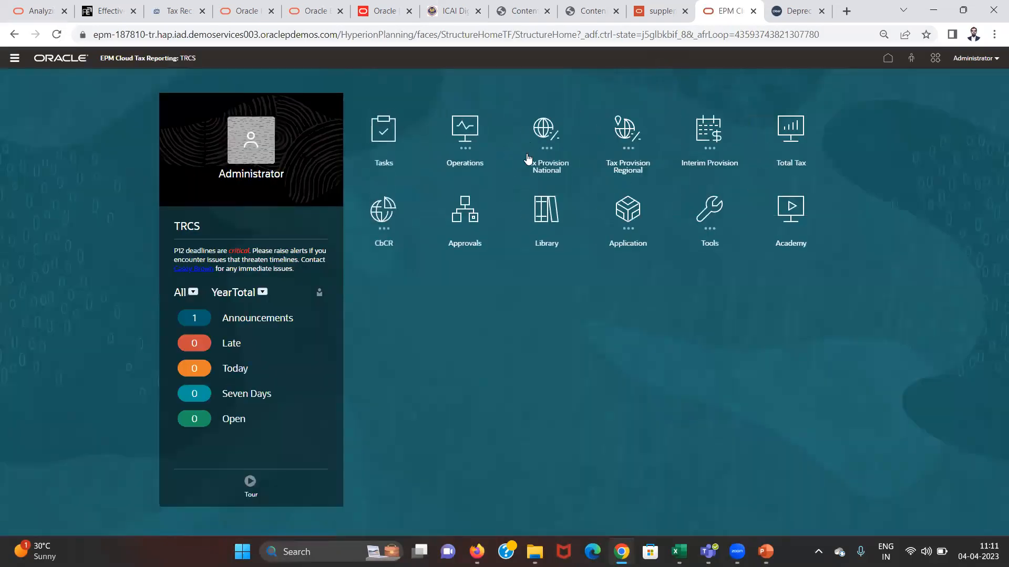
Open the Tax Provision National package and run Force Consolidate for entity le101, scenario Actual, period P13, year FY19
{"action": "left_click", "coordinate": [529, 162]}
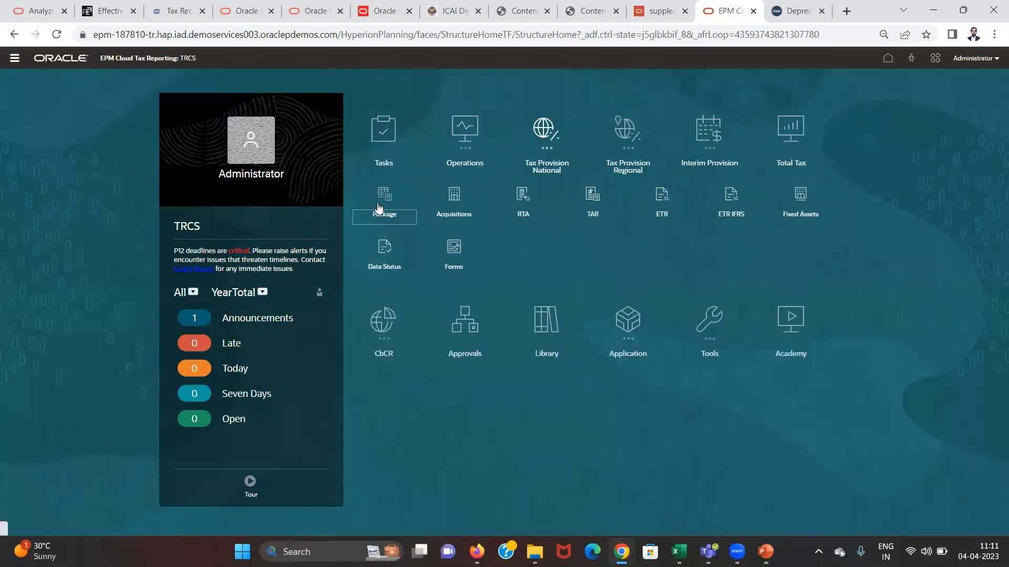
{"action": "left_click", "coordinate": [378, 206]}
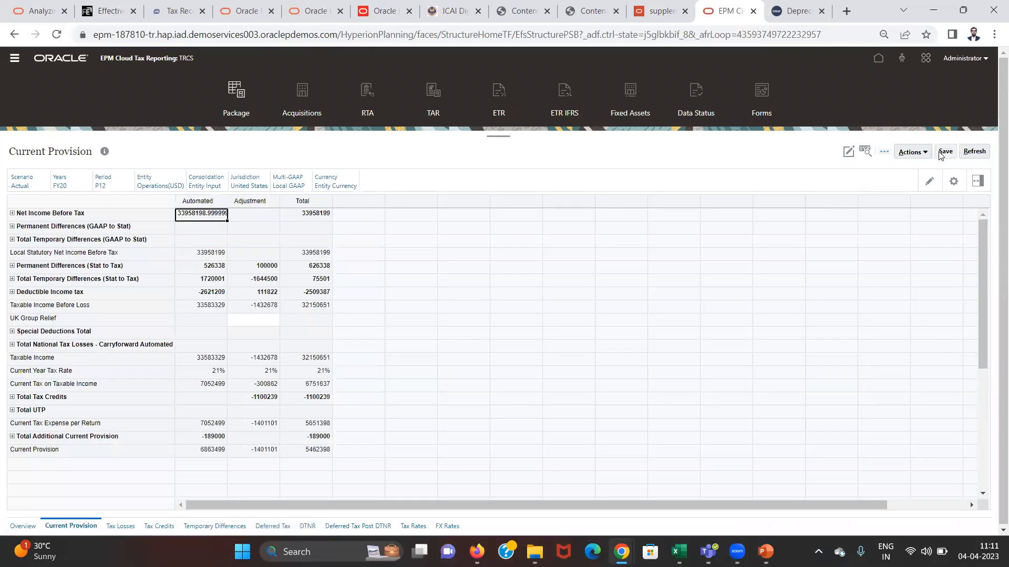
{"action": "left_click", "coordinate": [912, 152]}
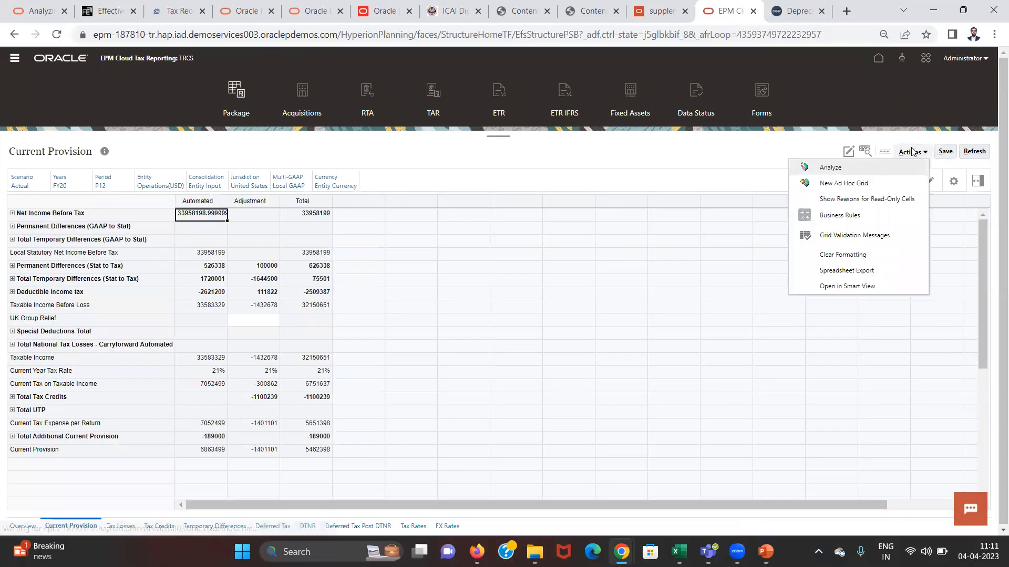
{"action": "left_click", "coordinate": [847, 223]}
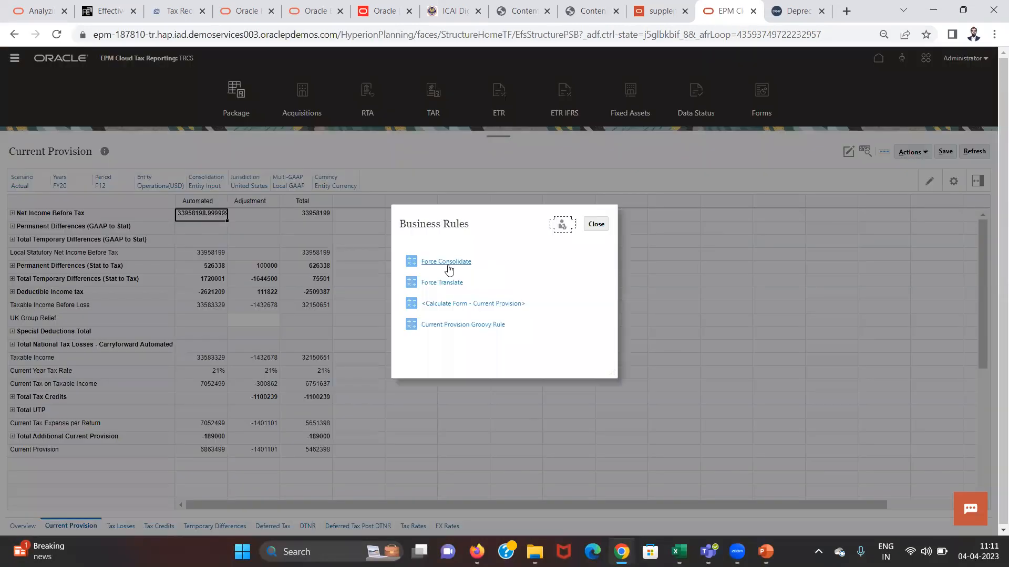
{"action": "left_click", "coordinate": [447, 263]}
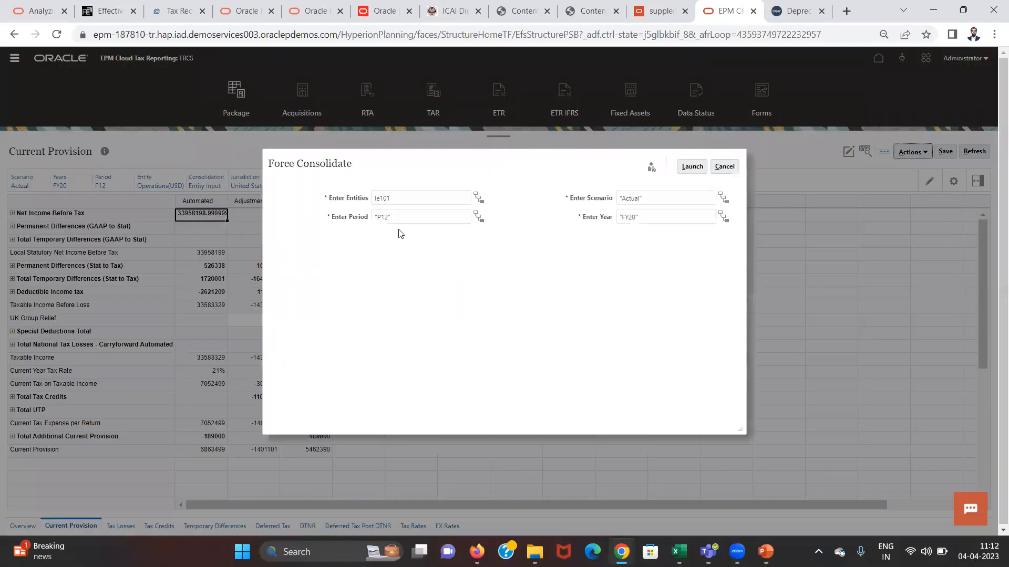
{"action": "left_click", "coordinate": [410, 218]}
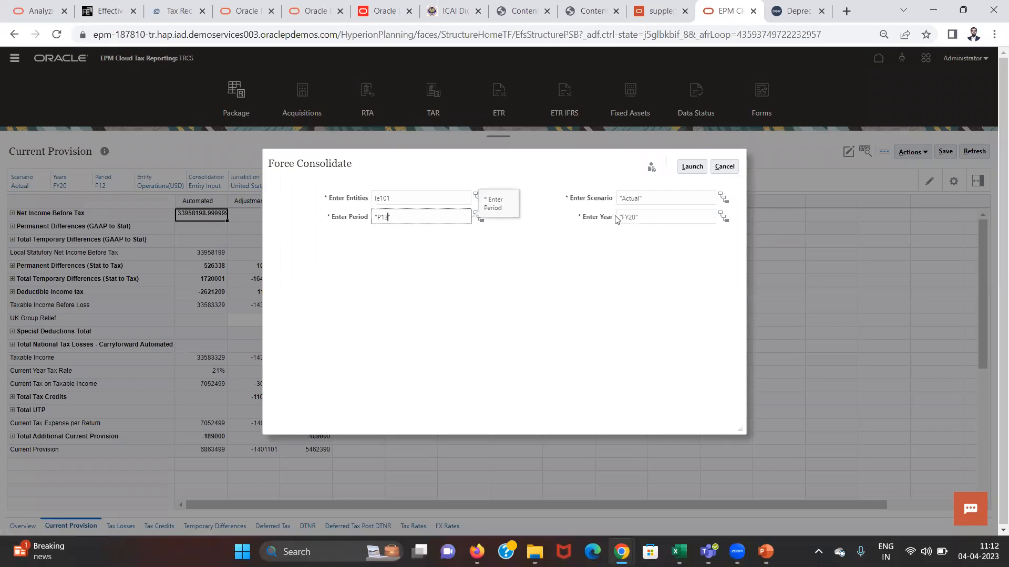
{"action": "left_click", "coordinate": [640, 219]}
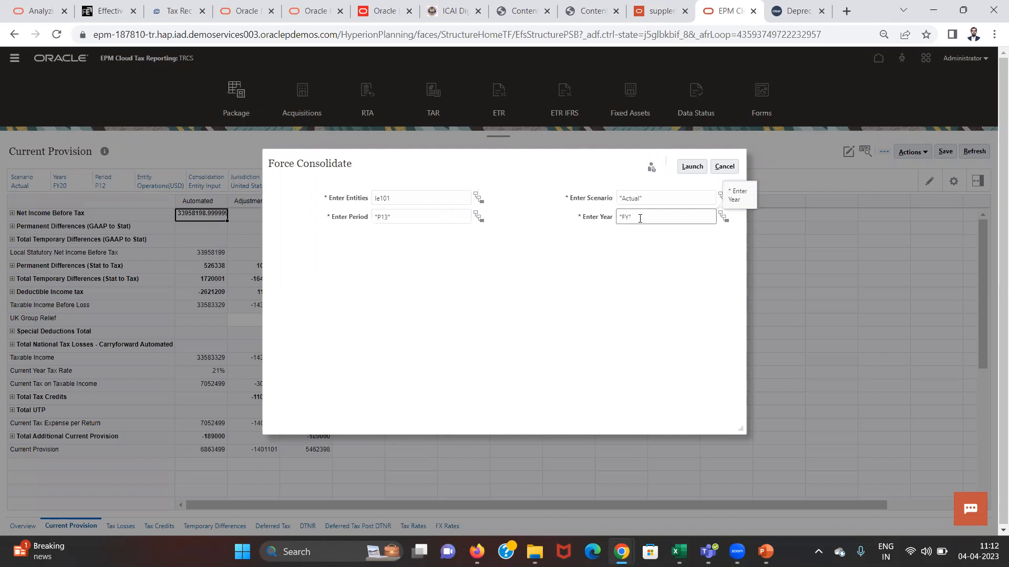
{"action": "left_click", "coordinate": [690, 169]}
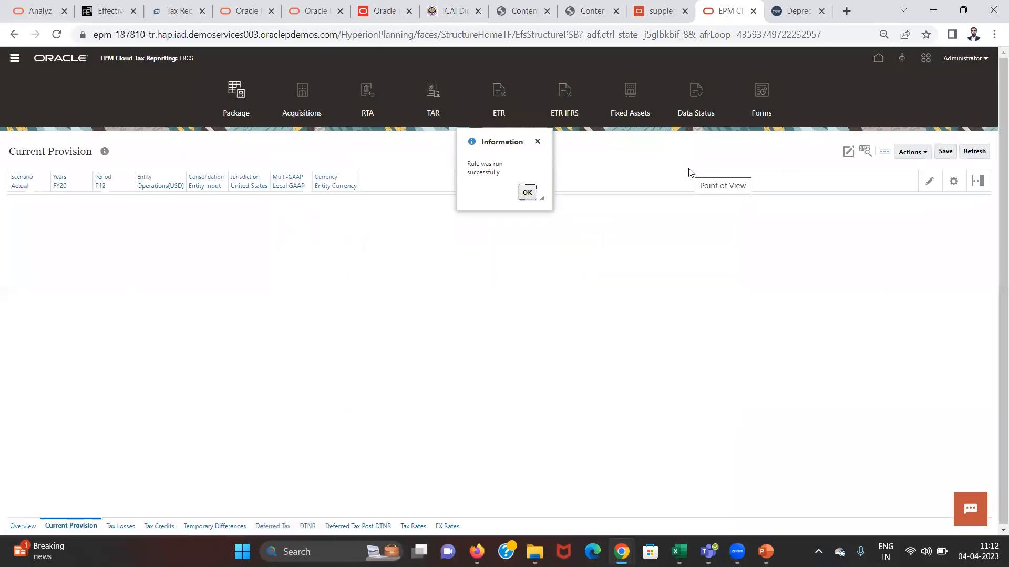
{"action": "left_click", "coordinate": [527, 193]}
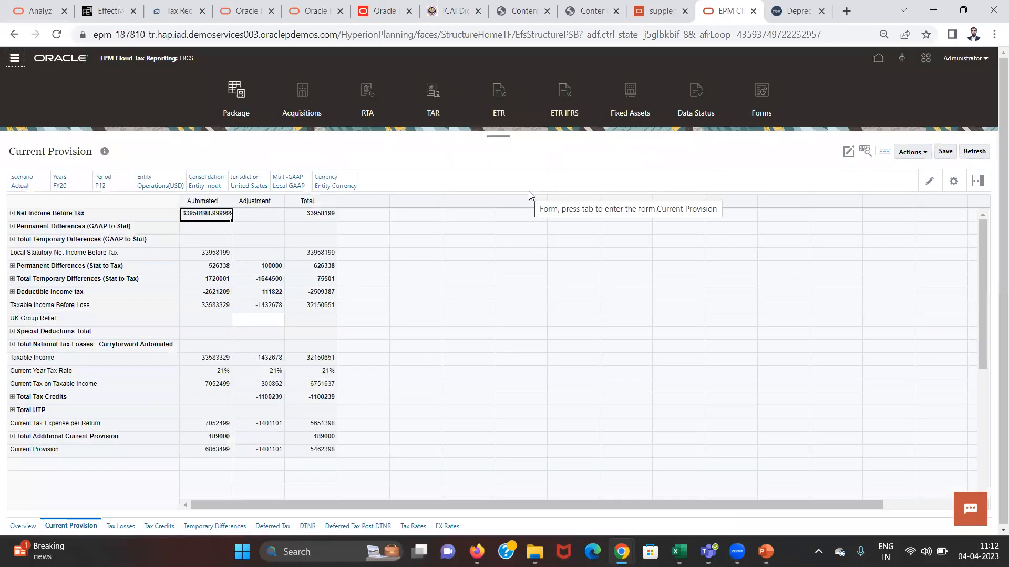
Run Force Consolidate for entity le101, scenario Actual, period P12, year FY20
{"action": "left_click", "coordinate": [905, 153]}
{"action": "left_click", "coordinate": [855, 202]}
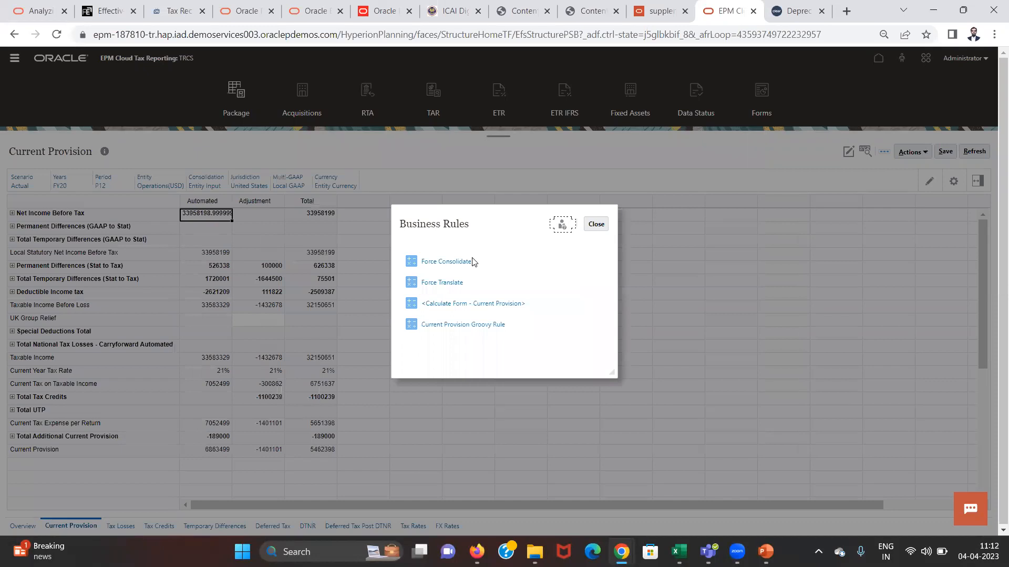
{"action": "left_click", "coordinate": [463, 266]}
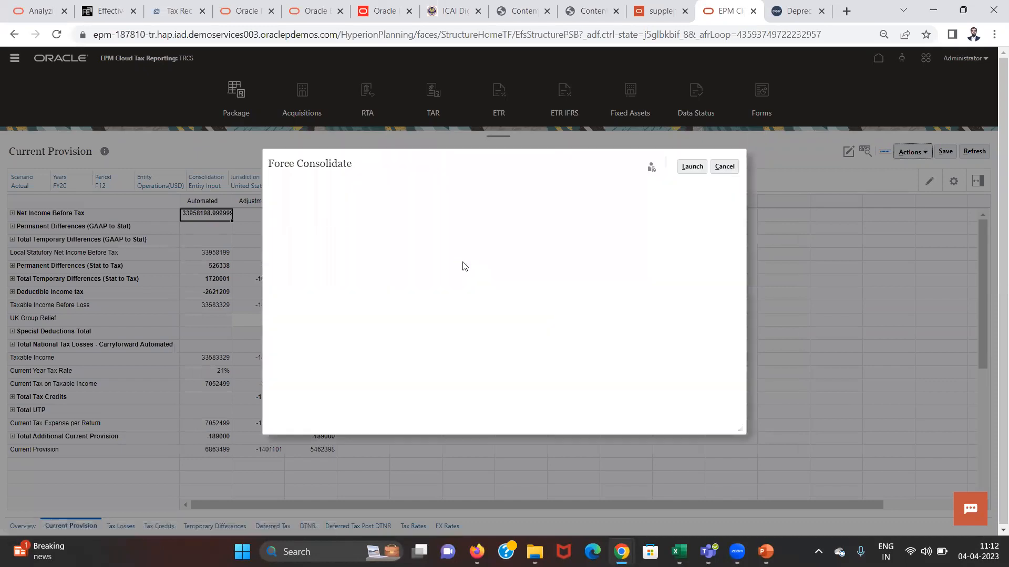
{"action": "left_click", "coordinate": [414, 220]}
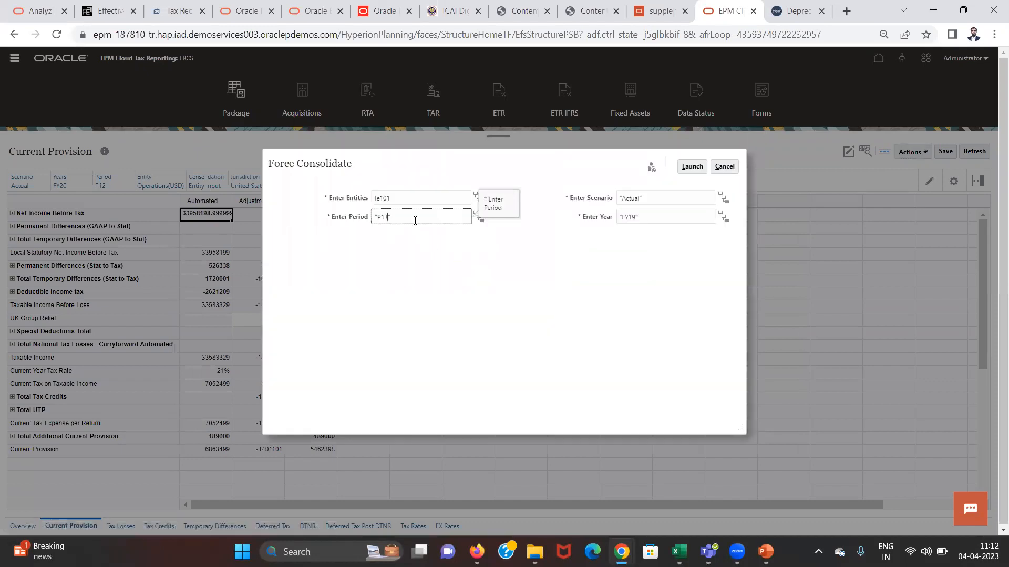
{"action": "key", "text": "Tab"}
{"action": "key", "text": "Tab"}
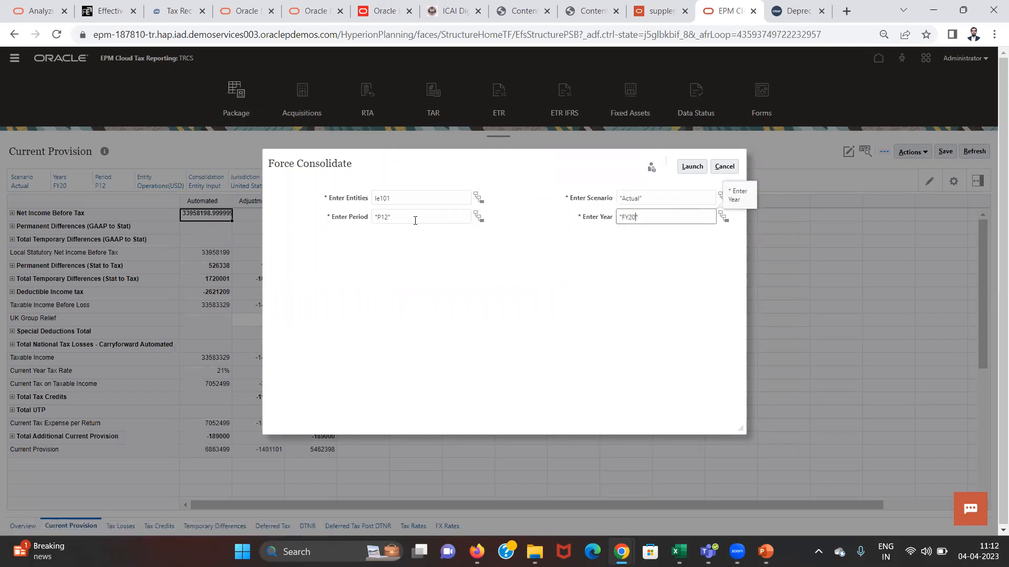
{"action": "left_click", "coordinate": [688, 167]}
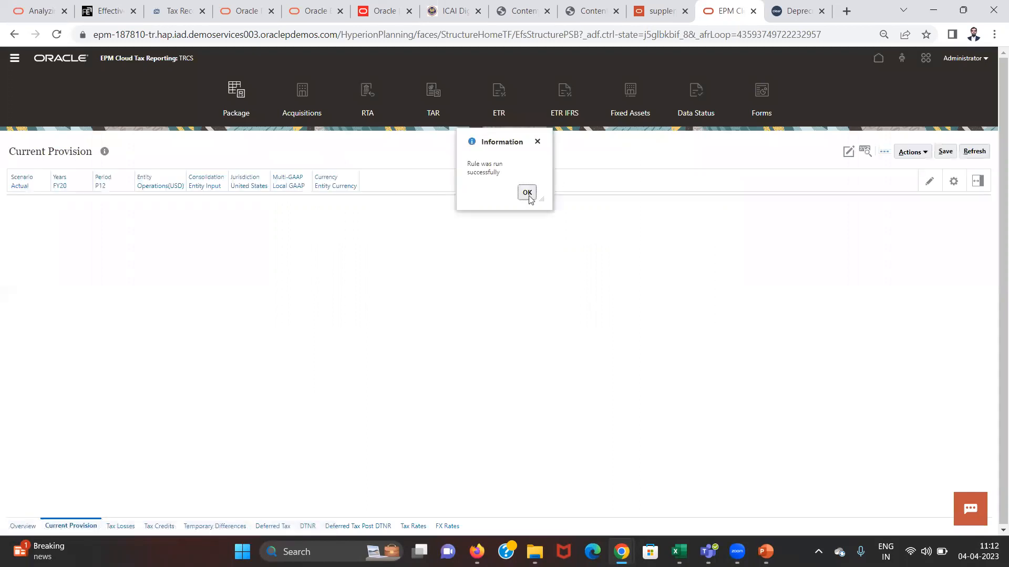
{"action": "left_click", "coordinate": [527, 194]}
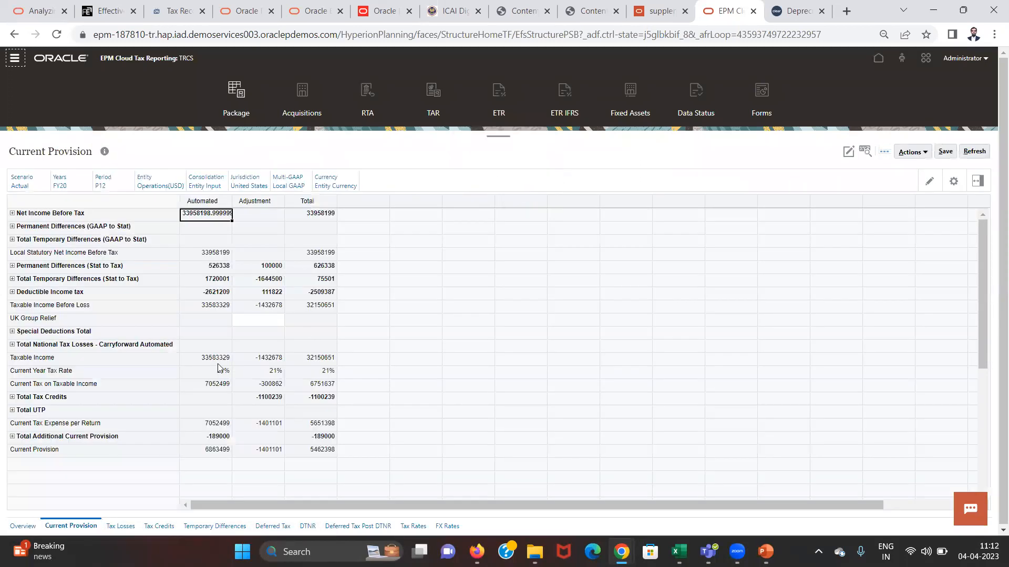
Expand Total Additional Current Provision down to the rows under Return-to-Accrual Current Tax Expense Total
{"action": "left_click", "coordinate": [13, 438]}
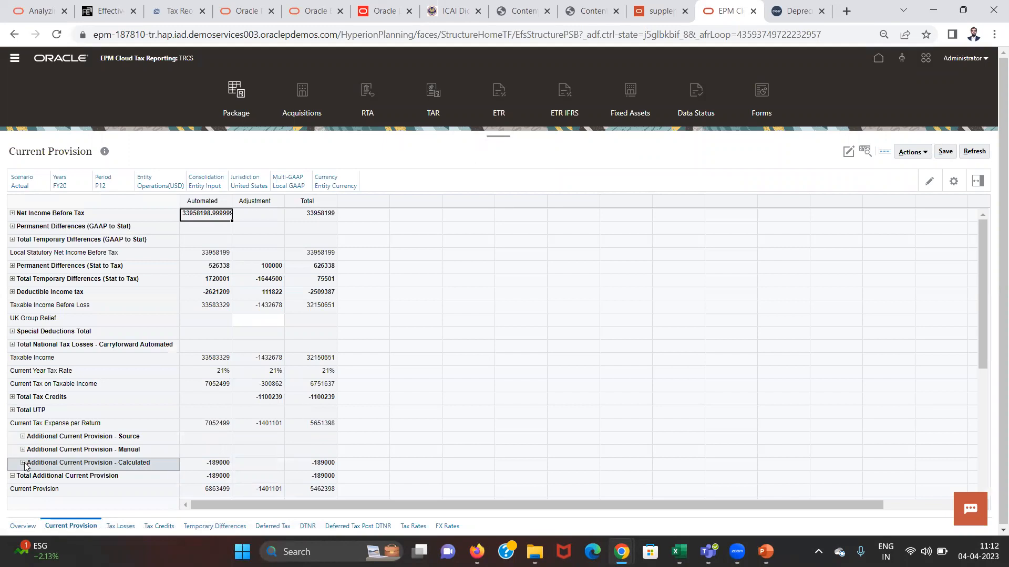
{"action": "left_click", "coordinate": [23, 463]}
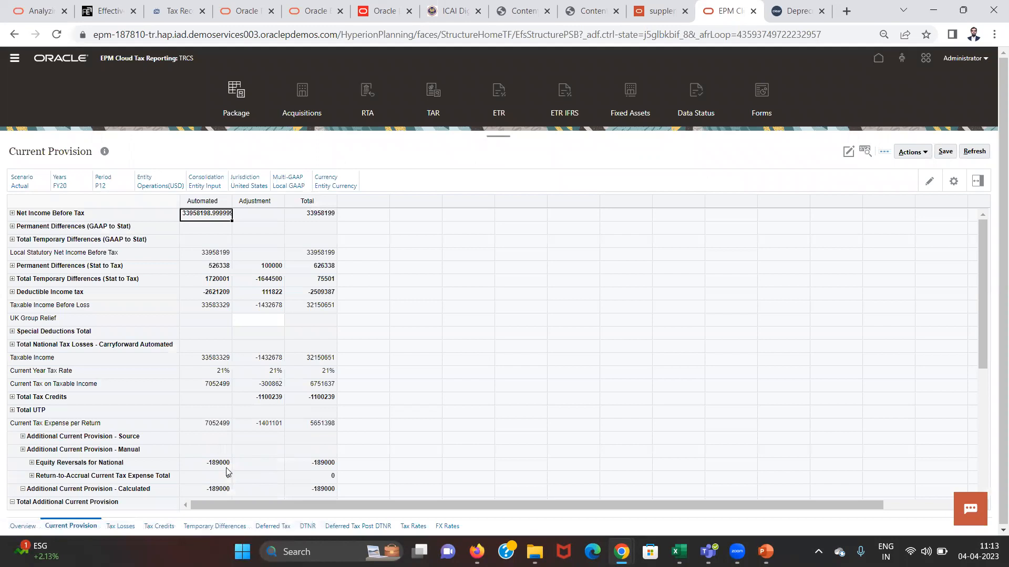
{"action": "left_click", "coordinate": [31, 476]}
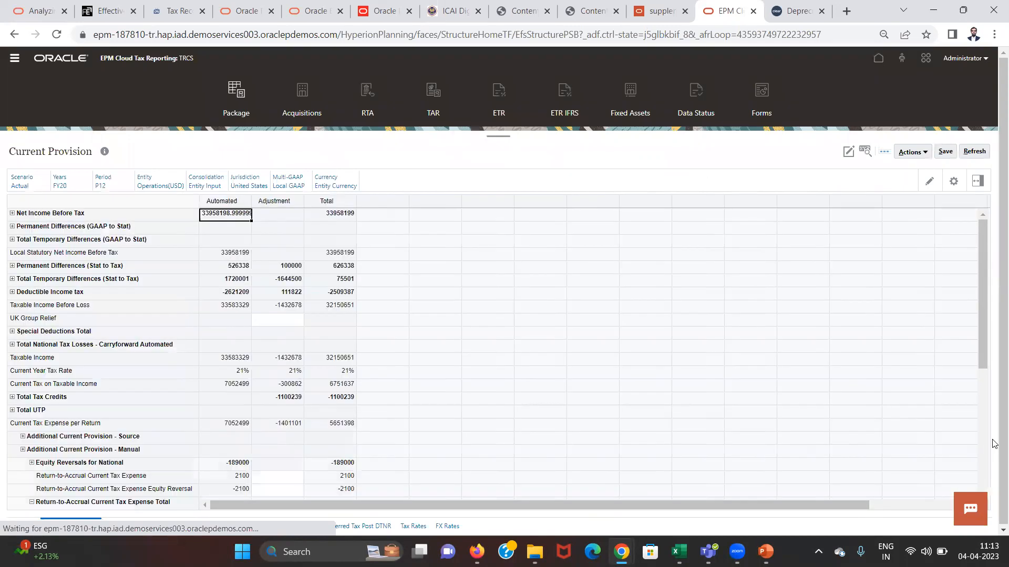
{"action": "left_click_drag", "start_coordinate": [983, 365], "coordinate": [983, 401]}
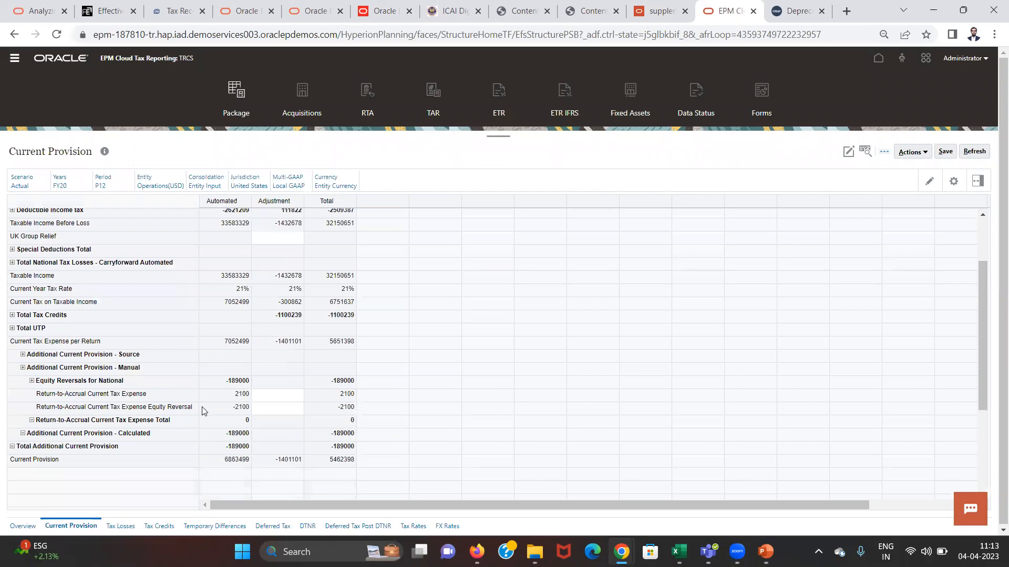
Compare the Return-to-Accrual Current Tax Expense and Equity Reversal rows with the tax incidence in the Excel workbook
{"action": "key", "text": "alt+Tab"}
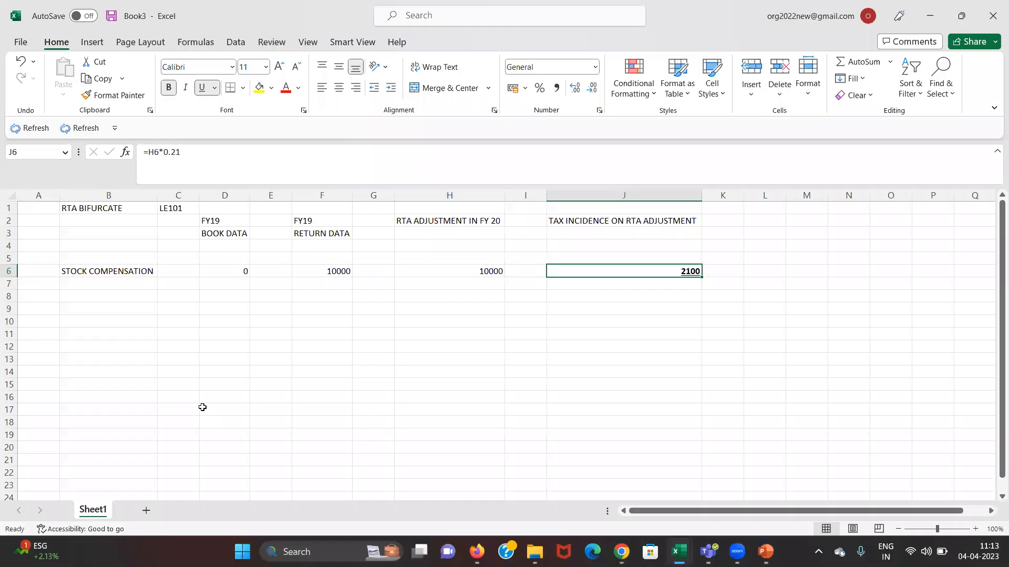
{"action": "key", "text": "alt+Tab"}
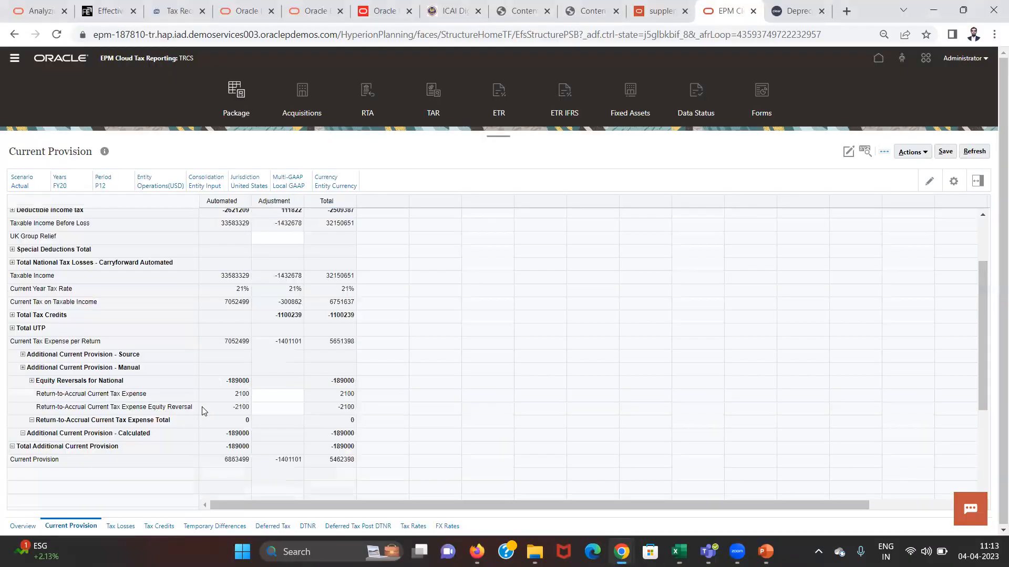
{"action": "left_click", "coordinate": [125, 395]}
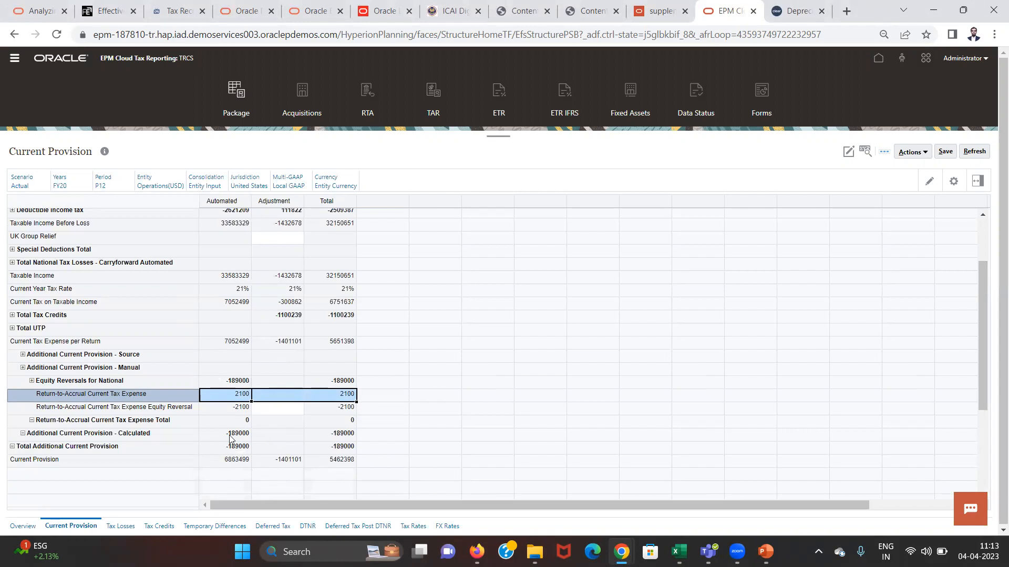
{"action": "left_click", "coordinate": [167, 408]}
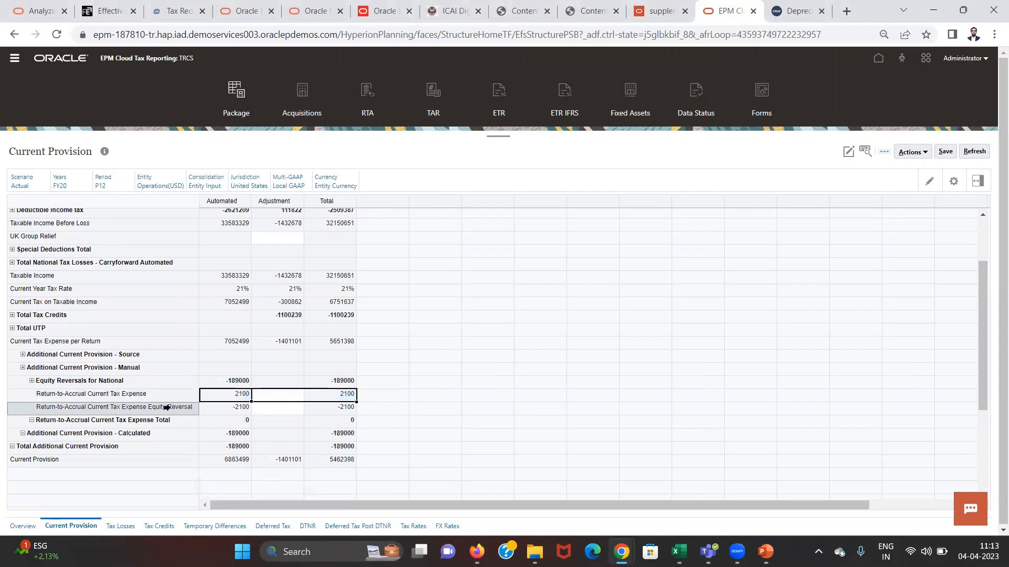
{"action": "left_click", "coordinate": [225, 408]}
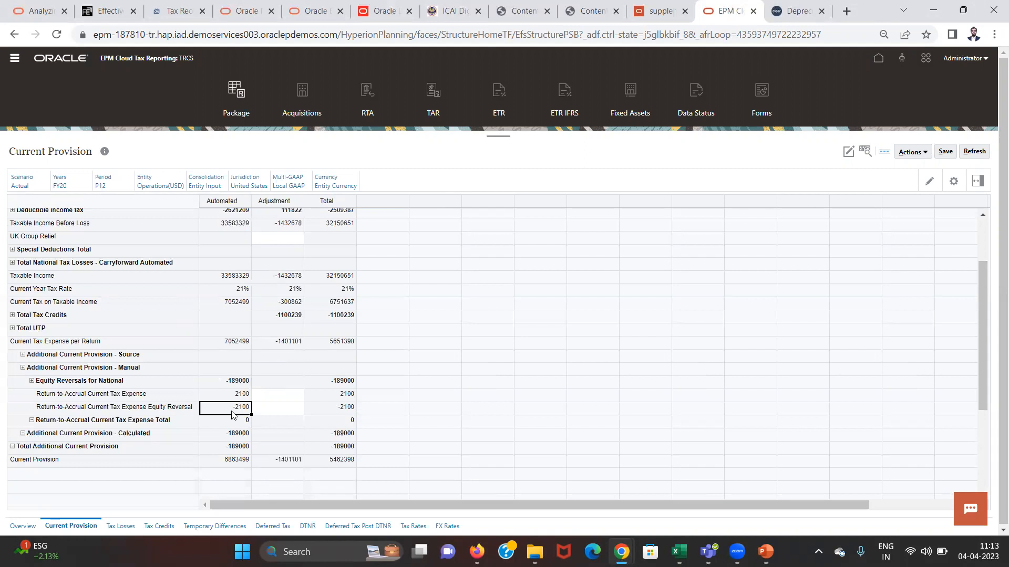
{"action": "mouse_move", "coordinate": [238, 415]}
Open the Temporary Differences form, expand Total Temporary Differences (Stat to Tax) and select the Stock Compensation row
{"action": "left_click", "coordinate": [201, 530]}
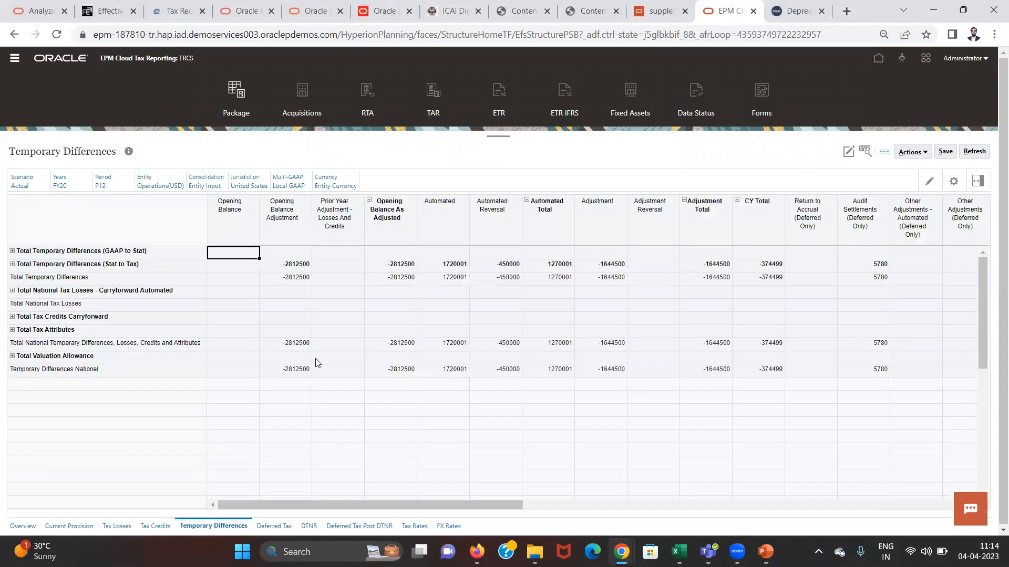
{"action": "left_click", "coordinate": [354, 317]}
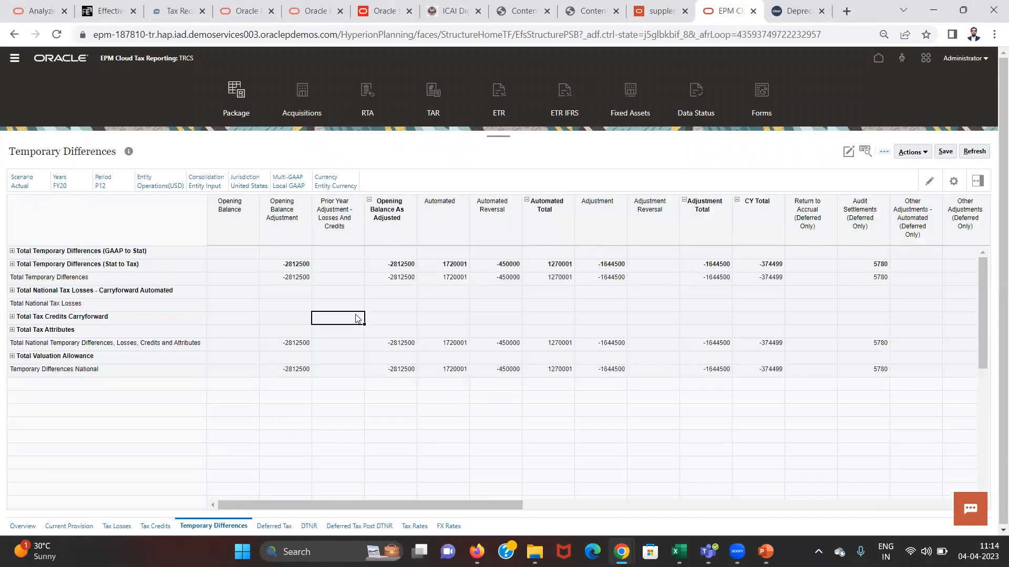
{"action": "left_click", "coordinate": [12, 265]}
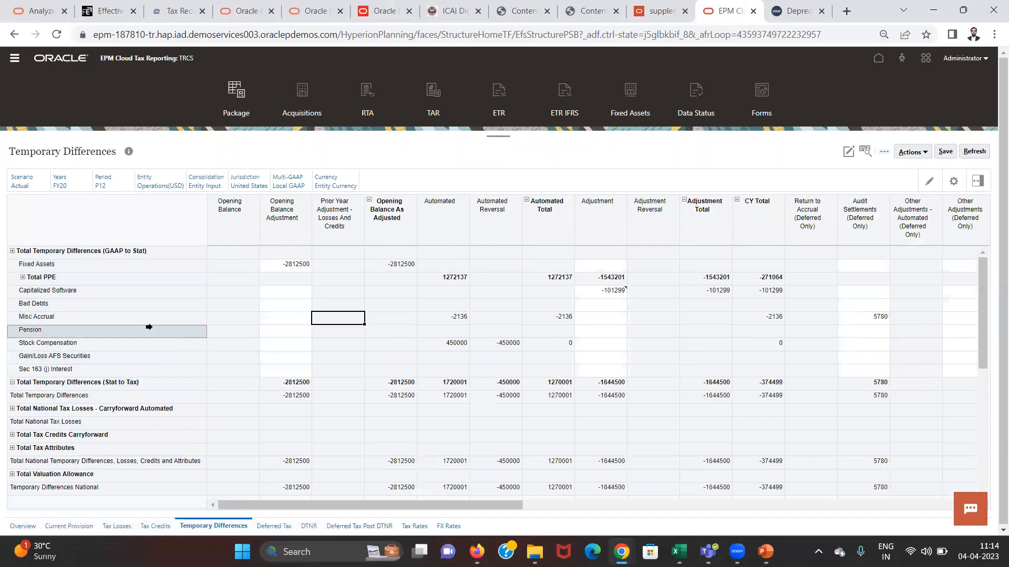
{"action": "left_click", "coordinate": [135, 342]}
Review the Stock Compensation row in Temporary Differences from Opening Balance through the P&L Total column
{"action": "left_click", "coordinate": [239, 344]}
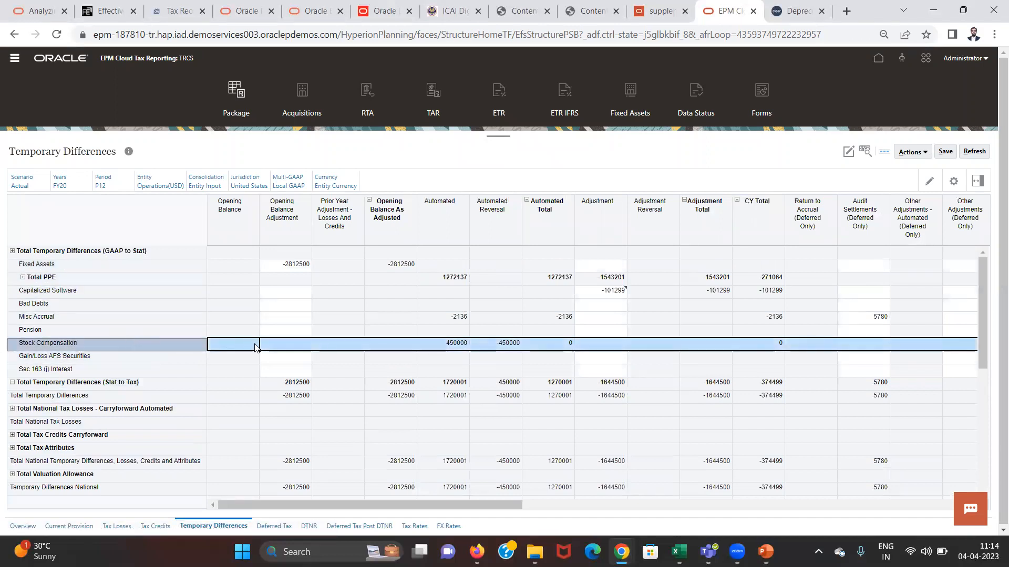
{"action": "key", "text": "Tab"}
{"action": "key", "text": "Tab"}
{"action": "key", "text": "Tab"}
{"action": "key", "text": "Tab"}
{"action": "key", "text": "Tab"}
{"action": "key", "text": "Tab"}
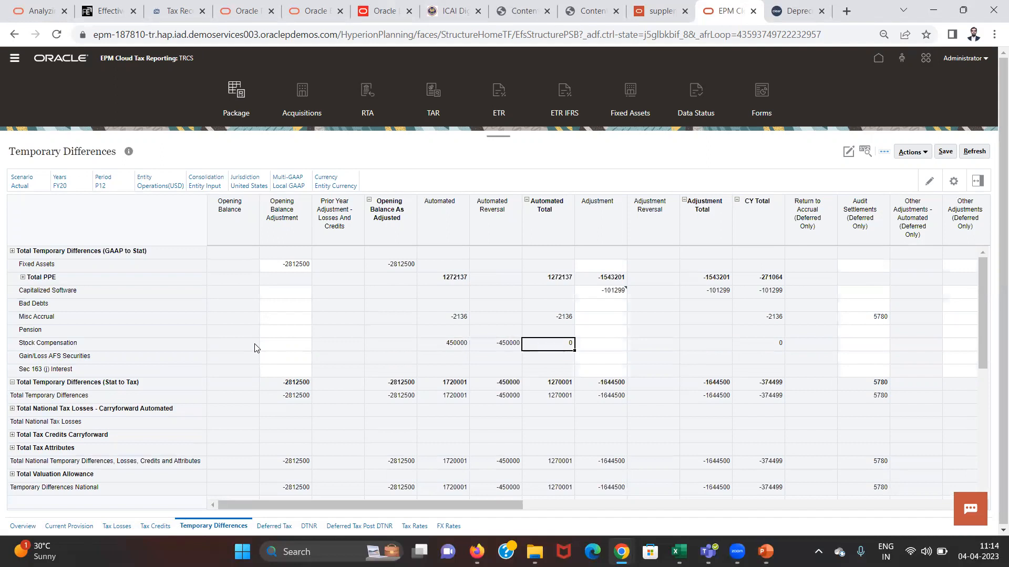
{"action": "key", "text": "Tab"}
{"action": "key", "text": "Tab"}
{"action": "key", "text": "Tab"}
{"action": "key", "text": "Tab"}
{"action": "key", "text": "Tab"}
{"action": "key", "text": "Tab"}
{"action": "key", "text": "Tab"}
{"action": "key", "text": "Tab"}
{"action": "key", "text": "Tab"}
{"action": "key", "text": "Tab"}
{"action": "key", "text": "Tab"}
{"action": "key", "text": "Tab"}
{"action": "key", "text": "Tab"}
{"action": "key", "text": "Tab"}
{"action": "key", "text": "Tab"}
{"action": "key", "text": "Tab"}
{"action": "key", "text": "Tab"}
{"action": "key", "text": "Tab"}
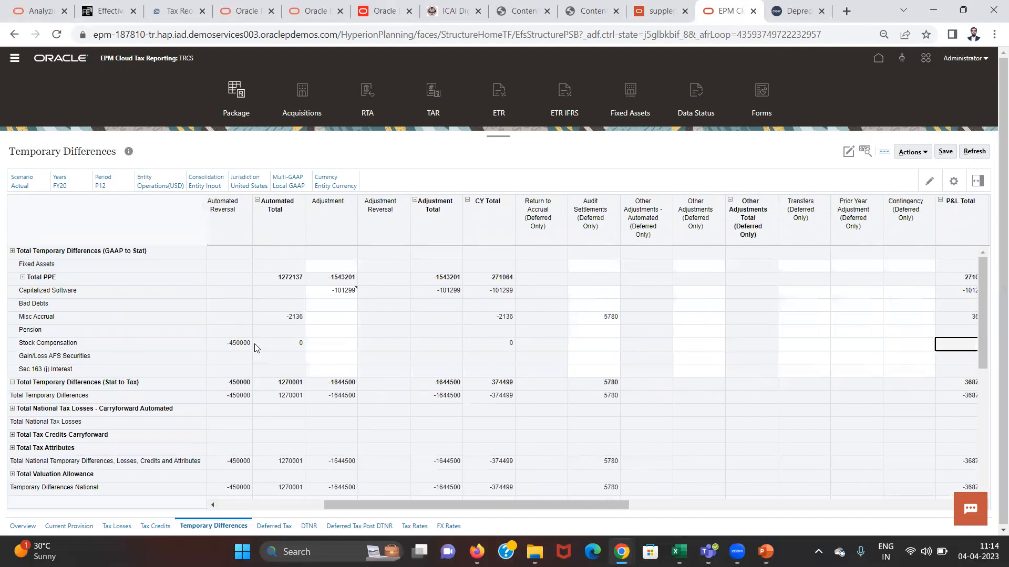
{"action": "key", "text": "shift+Tab"}
{"action": "key", "text": "Tab"}
{"action": "key", "text": "shift+Tab"}
{"action": "key", "text": "shift+Tab"}
{"action": "key", "text": "shift+Tab"}
{"action": "key", "text": "shift+Tab"}
{"action": "key", "text": "shift+Tab"}
{"action": "key", "text": "Tab"}
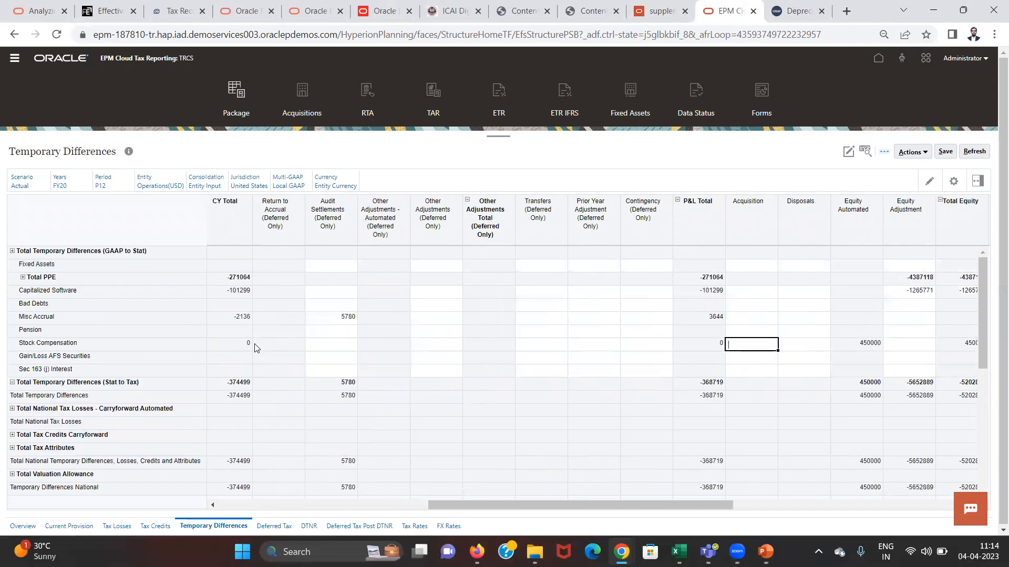
Check the Stock Compensation equity columns in Temporary Differences, ending on Equity Prior Year
{"action": "key", "text": "Tab"}
{"action": "key", "text": "Tab"}
{"action": "key", "text": "Tab"}
{"action": "key", "text": "Tab"}
{"action": "key", "text": "Tab"}
{"action": "key", "text": "Tab"}
{"action": "key", "text": "Tab"}
{"action": "key", "text": "Tab"}
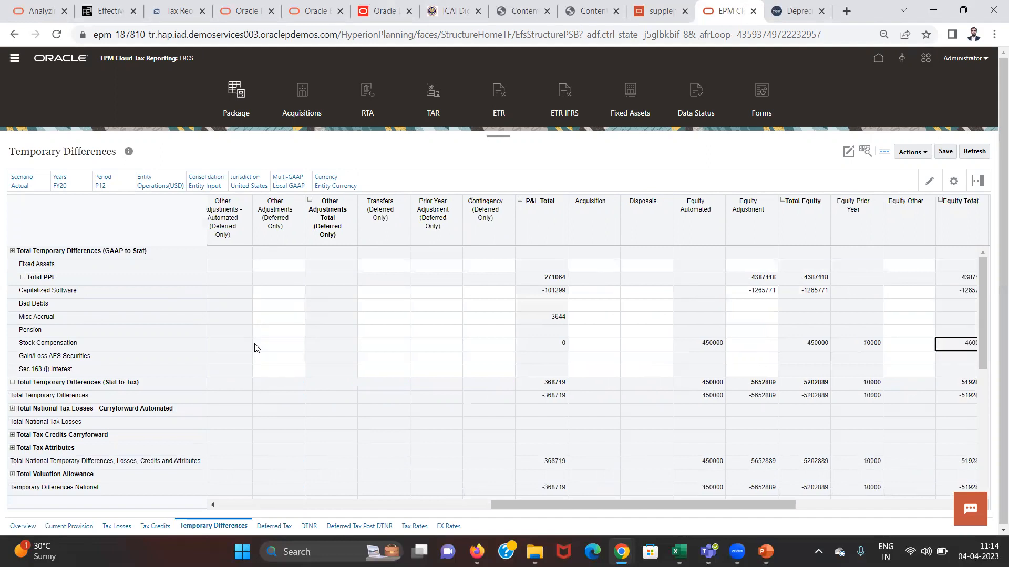
{"action": "key", "text": "shift+Tab"}
{"action": "key", "text": "shift+Tab"}
{"action": "key", "text": "shift+Tab"}
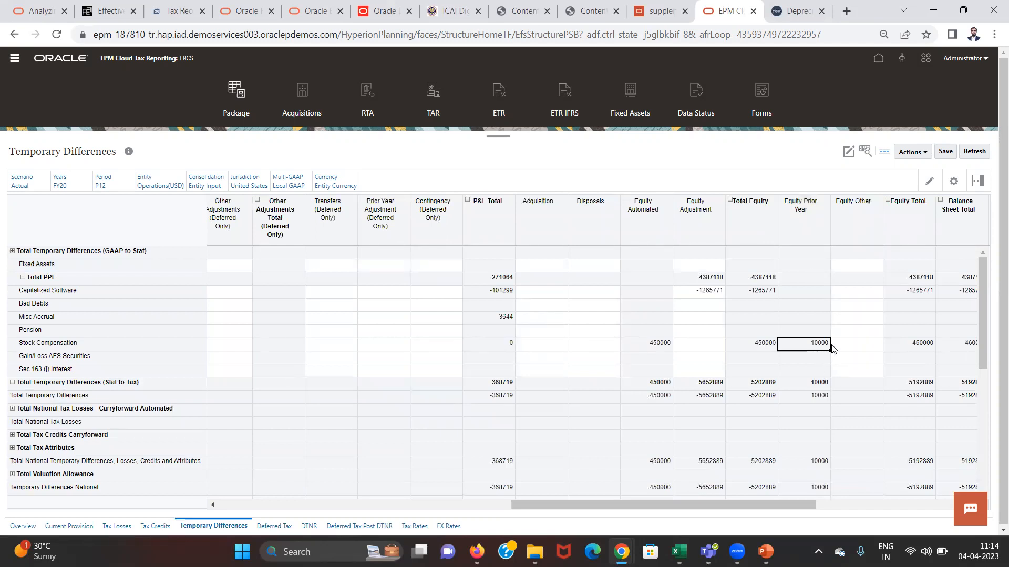
Follow the Stock Compensation row from Equity Prior Year to the Temporary Differences Closing Balance
{"action": "key", "text": "Right"}
{"action": "key", "text": "Right"}
{"action": "key", "text": "Right"}
{"action": "key", "text": "Right"}
{"action": "key", "text": "Right"}
{"action": "key", "text": "Right"}
{"action": "key", "text": "Right"}
{"action": "key", "text": "Right"}
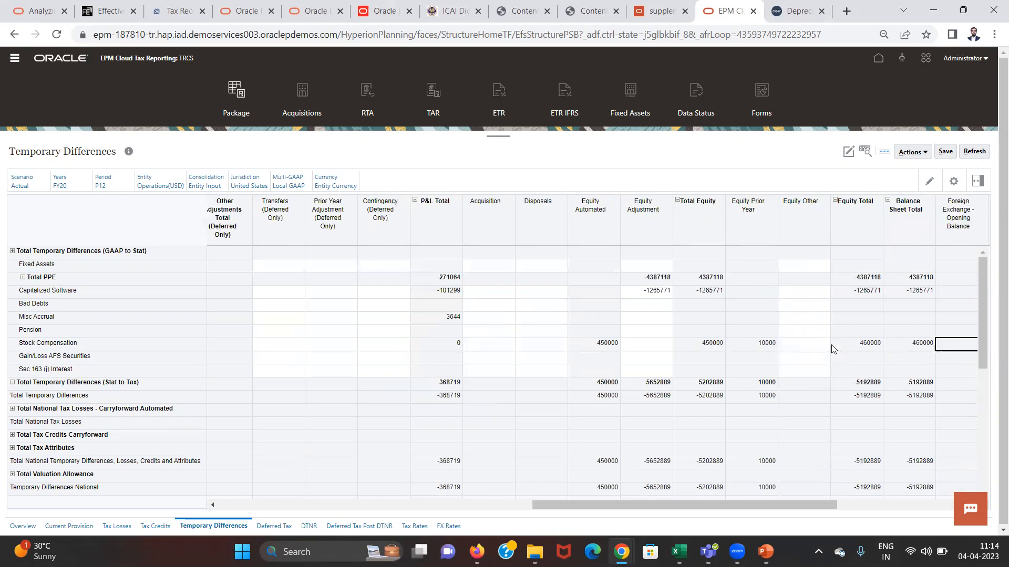
{"action": "key", "text": "Right"}
{"action": "key", "text": "Right"}
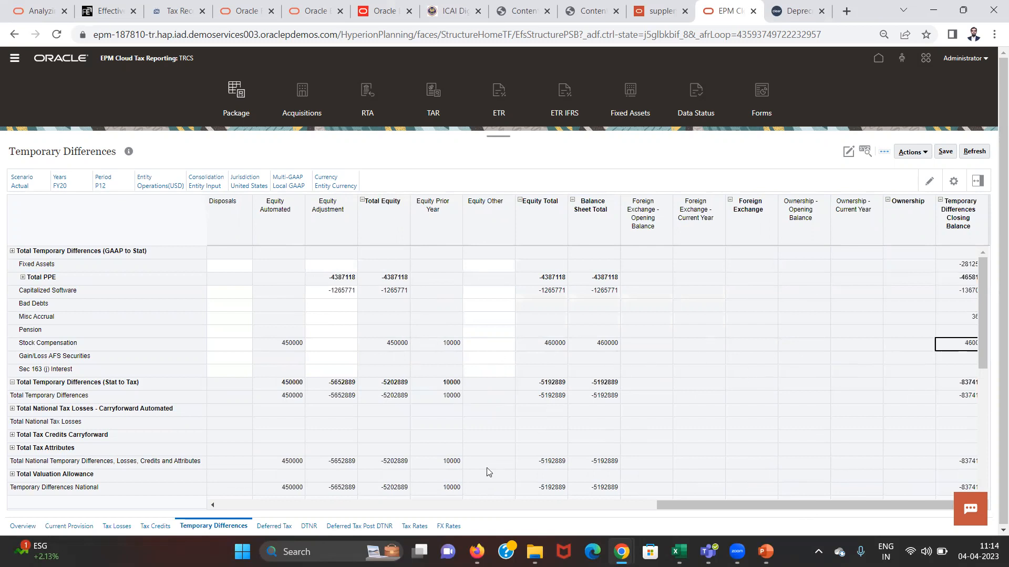
In the Deferred Tax form, expand Total Temporary Differences (Stat to Tax) and follow Stock Compensation to Equity Prior Year
{"action": "left_click", "coordinate": [269, 527]}
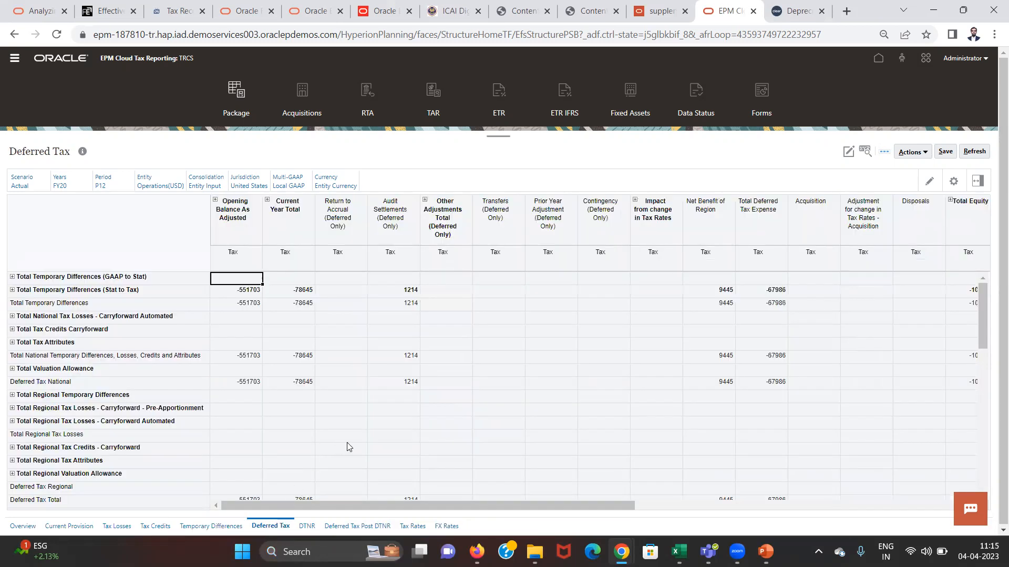
{"action": "left_click", "coordinate": [12, 290]}
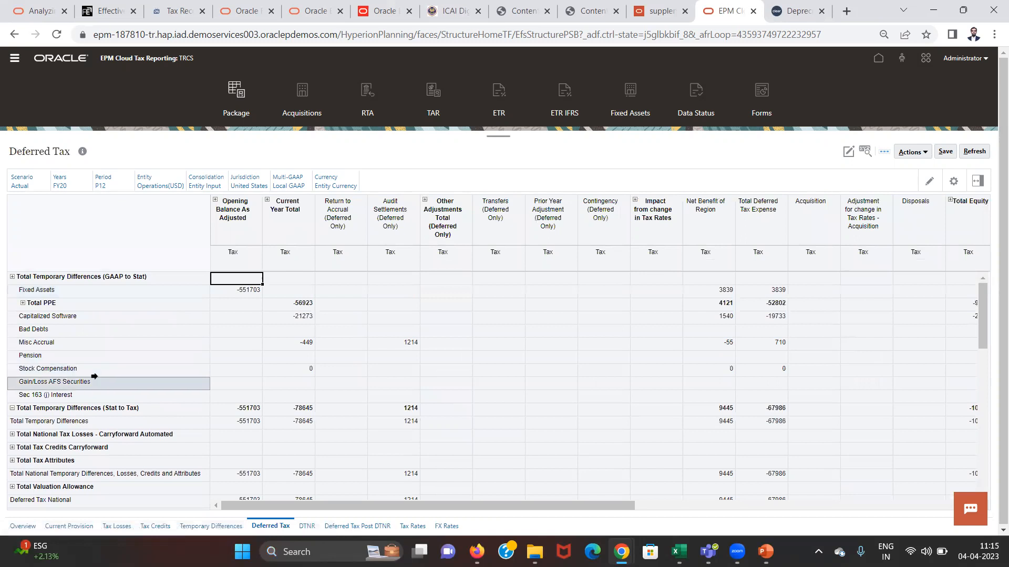
{"action": "left_click", "coordinate": [292, 371]}
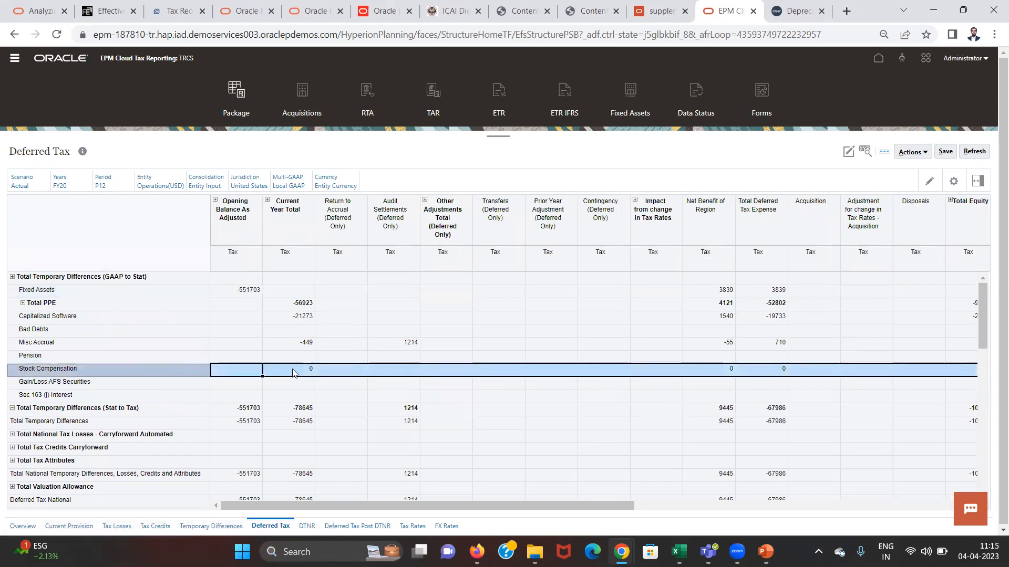
{"action": "key", "text": "Tab"}
{"action": "key", "text": "Tab"}
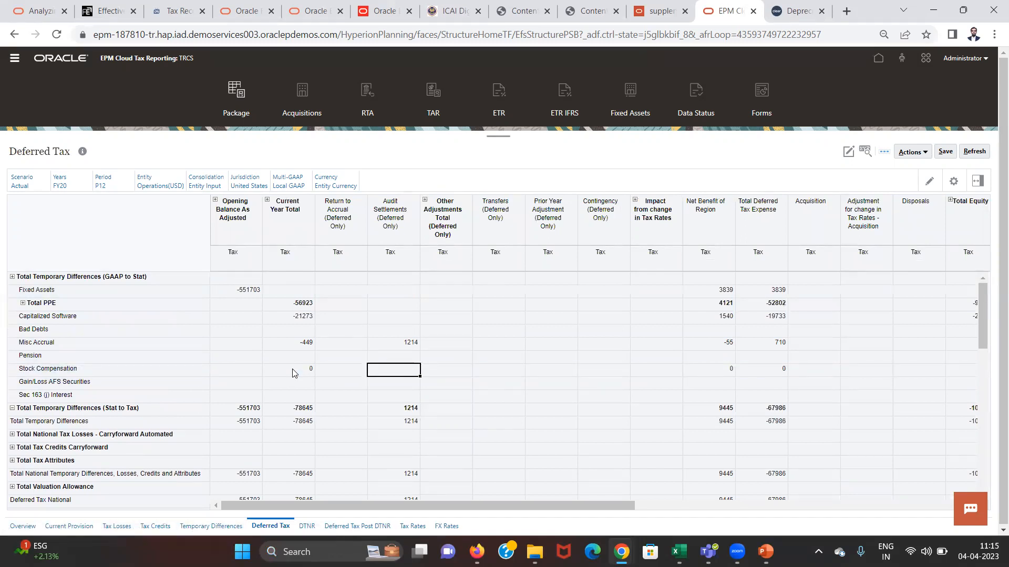
{"action": "key", "text": "Tab"}
{"action": "key", "text": "Tab"}
{"action": "key", "text": "Tab"}
{"action": "key", "text": "Tab"}
{"action": "key", "text": "Tab"}
{"action": "key", "text": "Tab"}
{"action": "key", "text": "Tab"}
{"action": "key", "text": "Tab"}
{"action": "key", "text": "Tab"}
{"action": "key", "text": "Tab"}
{"action": "key", "text": "Tab"}
{"action": "key", "text": "Tab"}
{"action": "key", "text": "Tab"}
{"action": "key", "text": "Tab"}
{"action": "key", "text": "shift+Tab"}
{"action": "key", "text": "shift+Tab"}
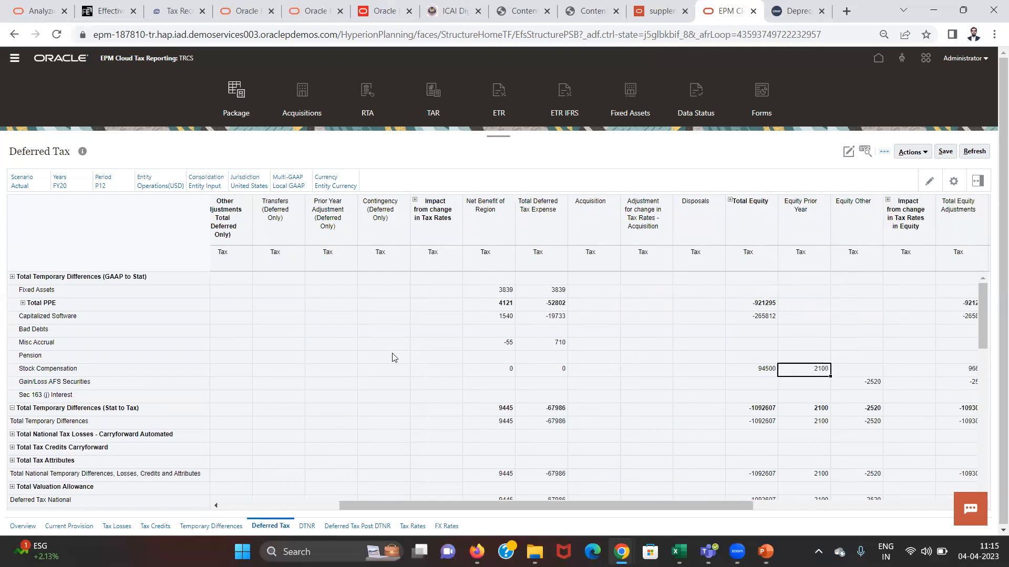
Follow the Stock Compensation row in Deferred Tax through to the Closing Balance for Non Current Liabilities
{"action": "key", "text": "Tab"}
{"action": "key", "text": "Tab"}
{"action": "key", "text": "Tab"}
{"action": "key", "text": "Tab"}
{"action": "key", "text": "Tab"}
{"action": "key", "text": "Tab"}
{"action": "key", "text": "Tab"}
{"action": "key", "text": "Tab"}
{"action": "key", "text": "Tab"}
{"action": "key", "text": "Tab"}
{"action": "key", "text": "Tab"}
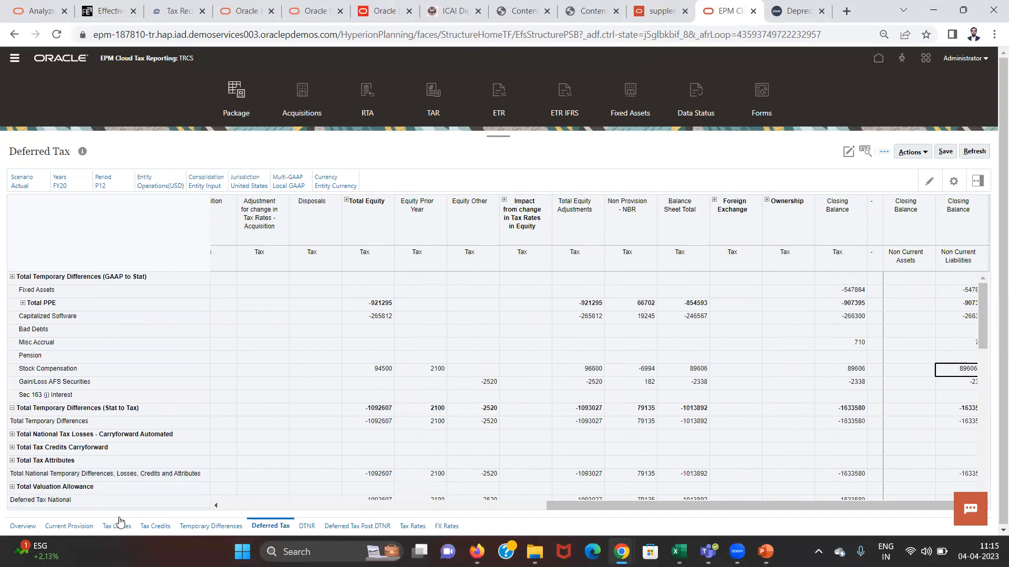
Open the Current Provision form and expand Permanent Differences (Stat to Tax) to examine the Perm11 row
{"action": "left_click", "coordinate": [83, 527]}
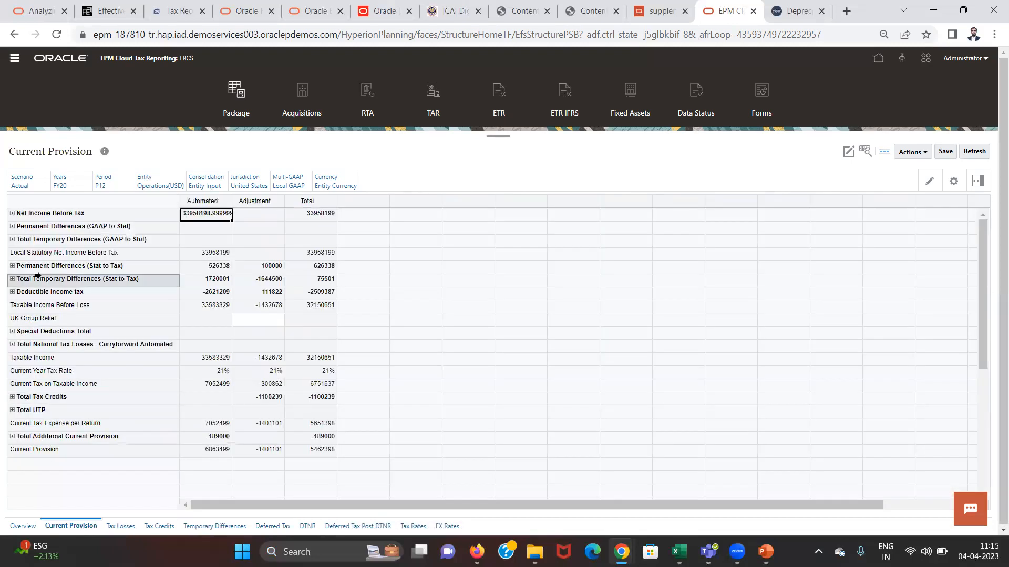
{"action": "left_click", "coordinate": [11, 266]}
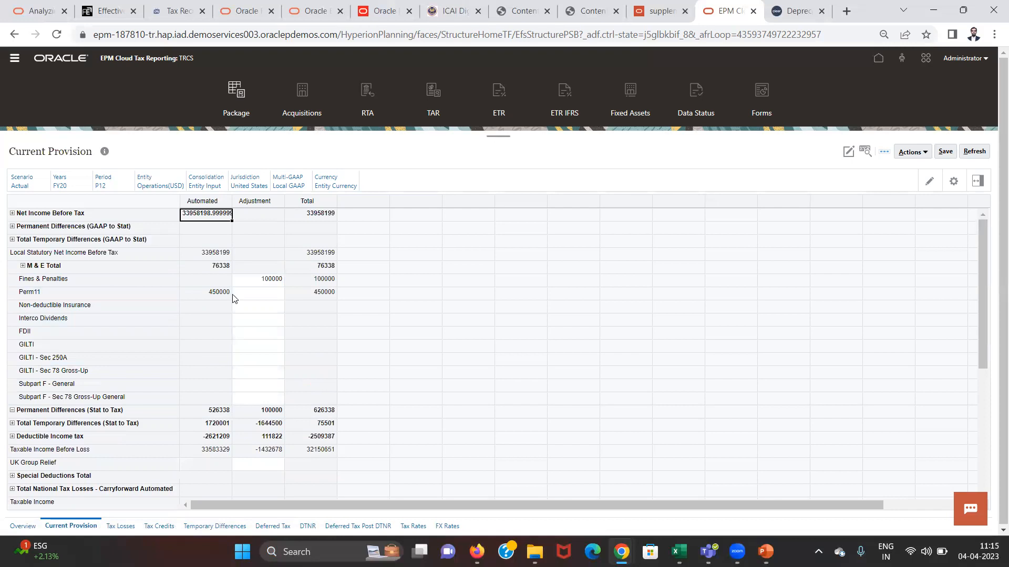
Open the RTA form for year FY19 and expand Permanent Differences (Stat to Tax)
{"action": "left_click", "coordinate": [366, 110]}
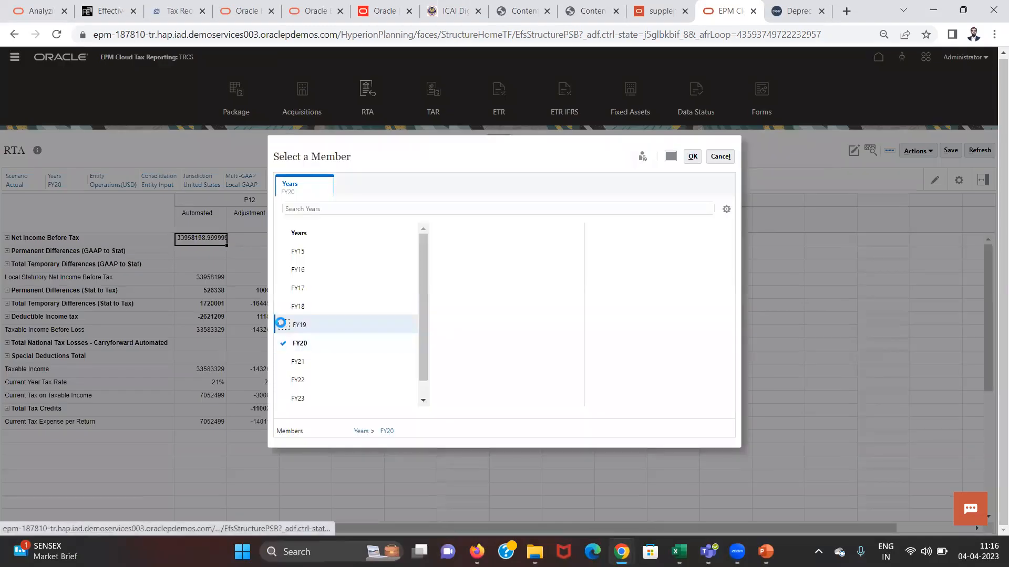
{"action": "left_click", "coordinate": [281, 325]}
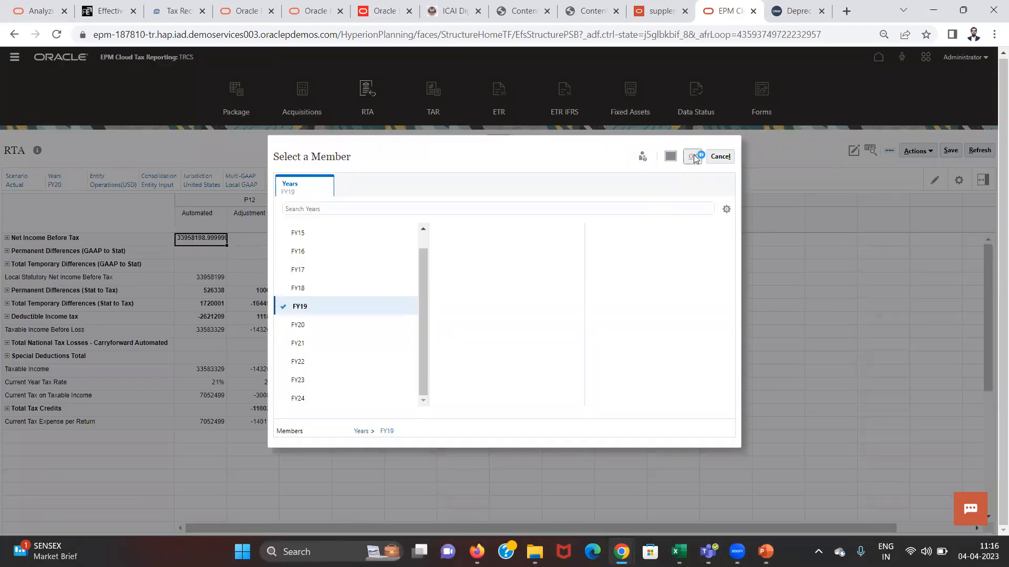
{"action": "left_click", "coordinate": [692, 156]}
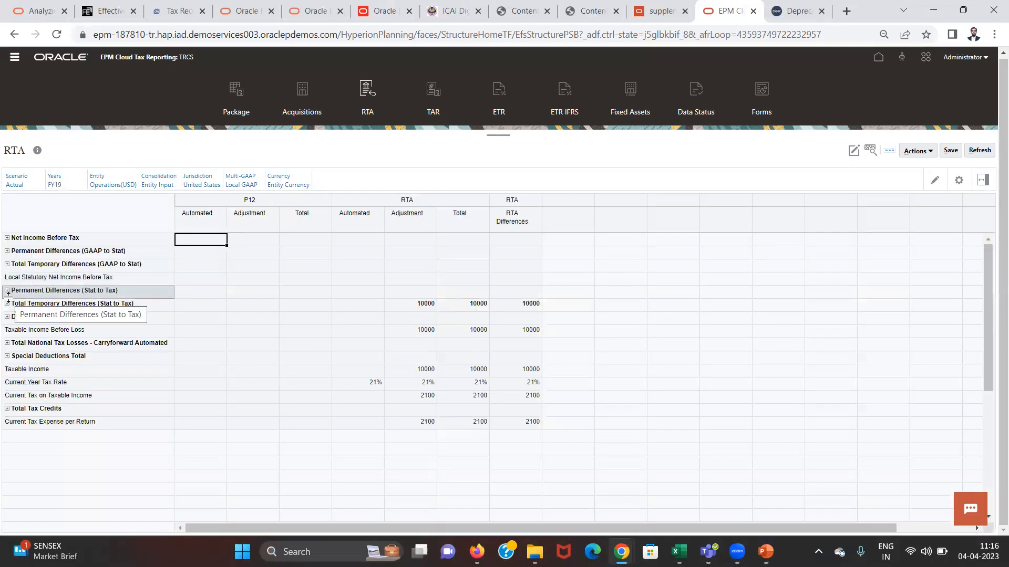
{"action": "left_click", "coordinate": [7, 291]}
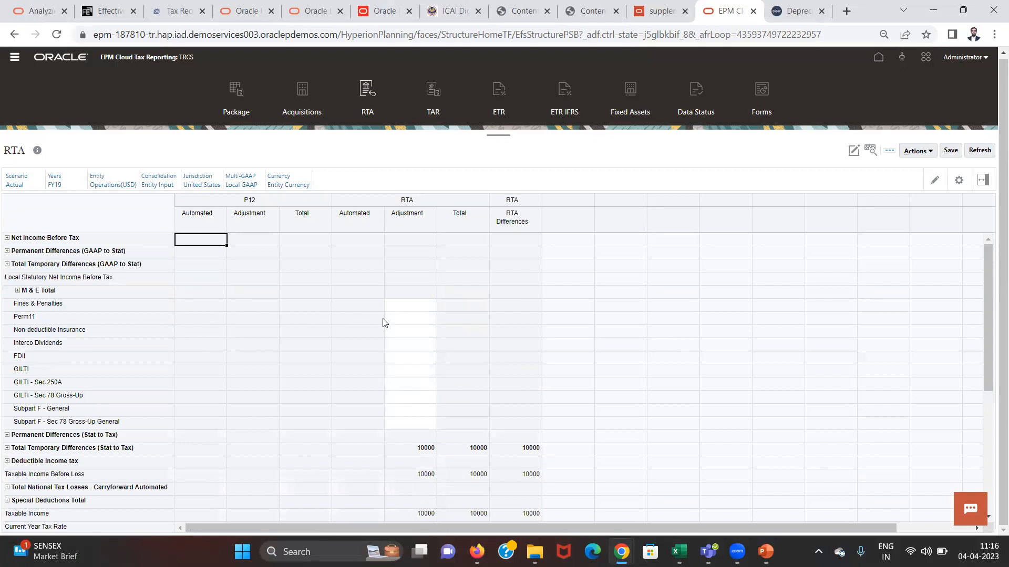
Enter a return-to-accrual adjustment of 10000 for Perm11 and save the RTA form
{"action": "left_click", "coordinate": [408, 311]}
{"action": "key", "text": "Left"}
{"action": "key", "text": "Left"}
{"action": "key", "text": "Left"}
{"action": "key", "text": "Left"}
{"action": "key", "text": "Down"}
{"action": "key", "text": "Right"}
{"action": "key", "text": "Right"}
{"action": "key", "text": "Right"}
{"action": "key", "text": "Right"}
{"action": "type", "text": "1"}
{"action": "key", "text": "Return"}
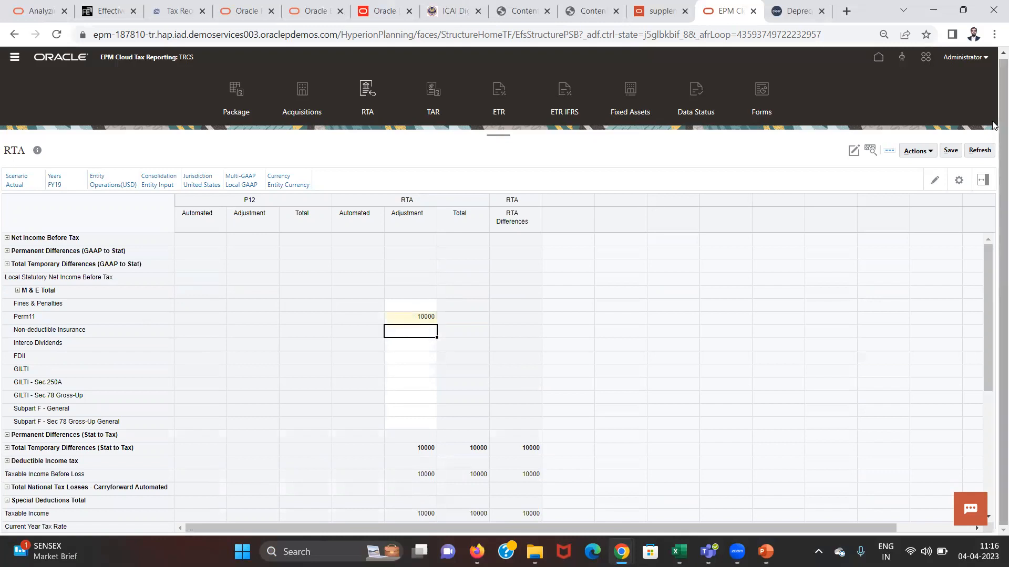
{"action": "left_click", "coordinate": [951, 150]}
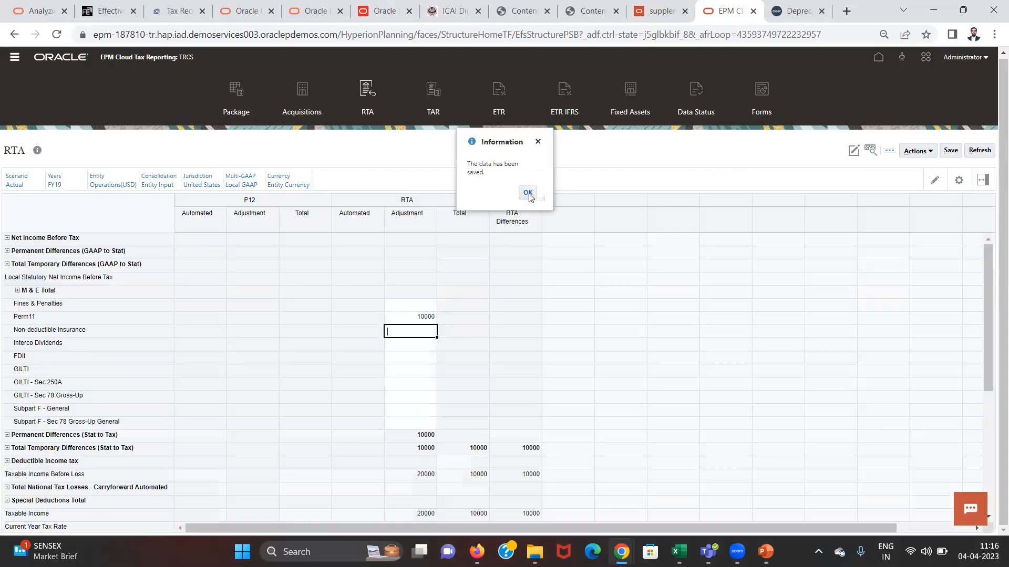
{"action": "left_click", "coordinate": [529, 193]}
From the Current Provision form, run Force Consolidate for entity le101, scenario Actual, period P13, year FY19
{"action": "left_click", "coordinate": [236, 103]}
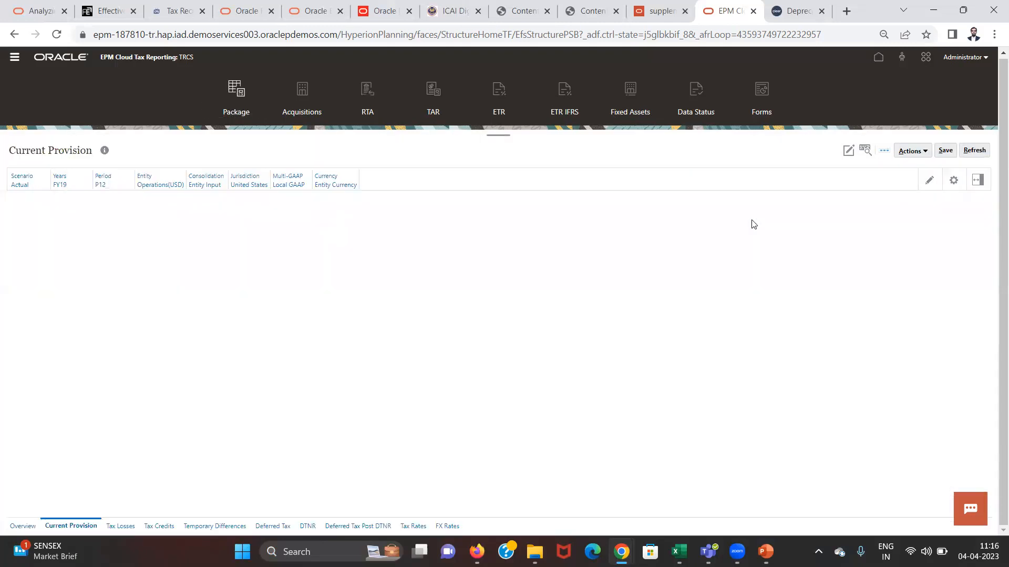
{"action": "left_click", "coordinate": [914, 151]}
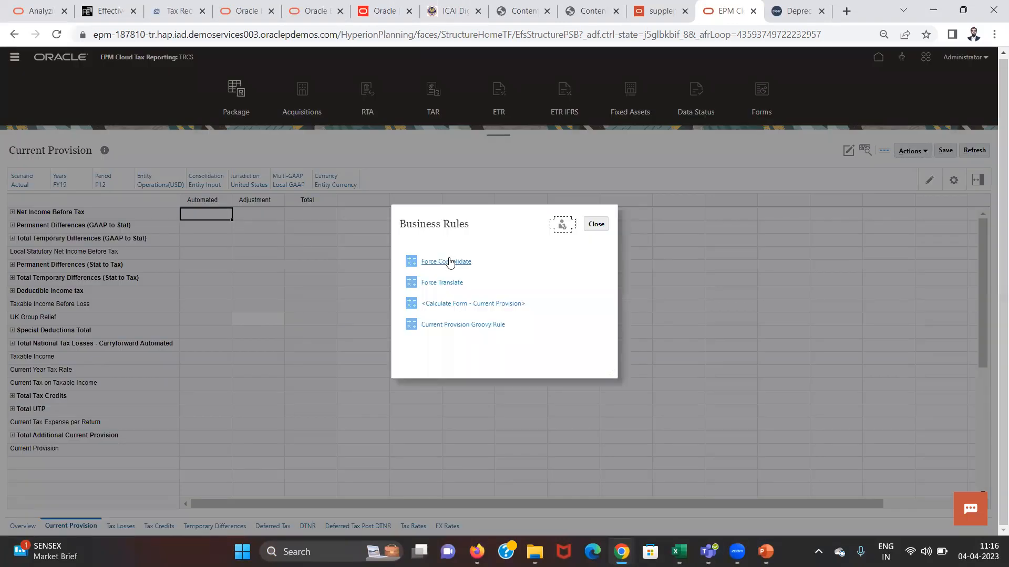
{"action": "left_click", "coordinate": [449, 261]}
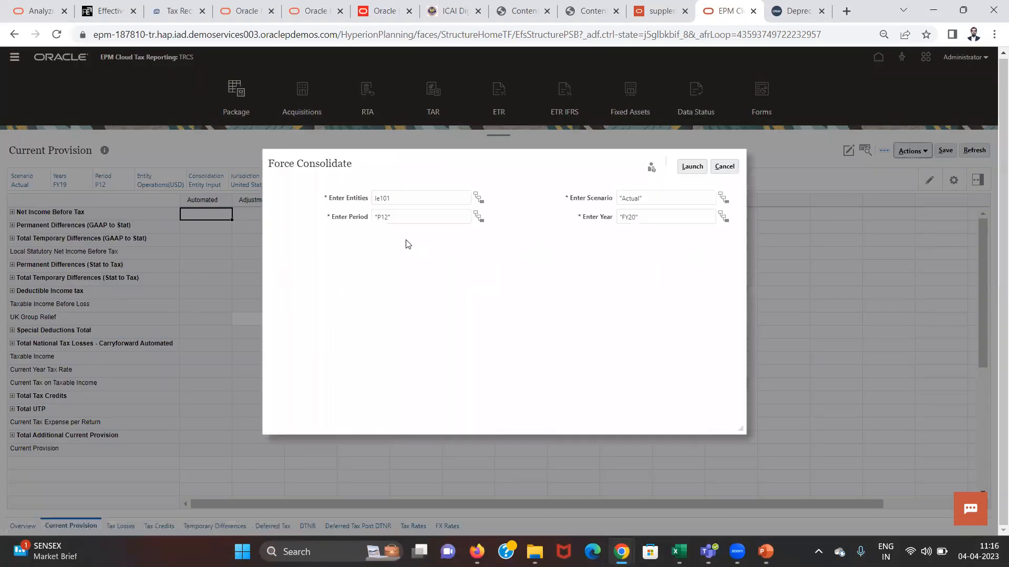
{"action": "left_click", "coordinate": [404, 217]}
{"action": "key", "text": "Tab"}
{"action": "key", "text": "Tab"}
{"action": "key", "text": "Tab"}
{"action": "key", "text": "Tab"}
{"action": "key", "text": "Right"}
{"action": "key", "text": "Left"}
{"action": "key", "text": "Left"}
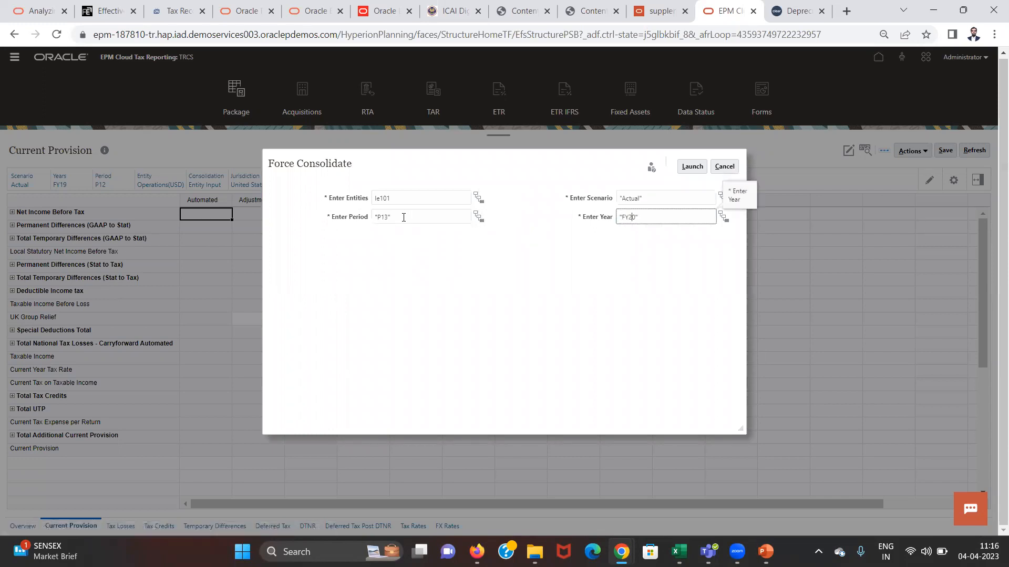
{"action": "key", "text": "Print"}
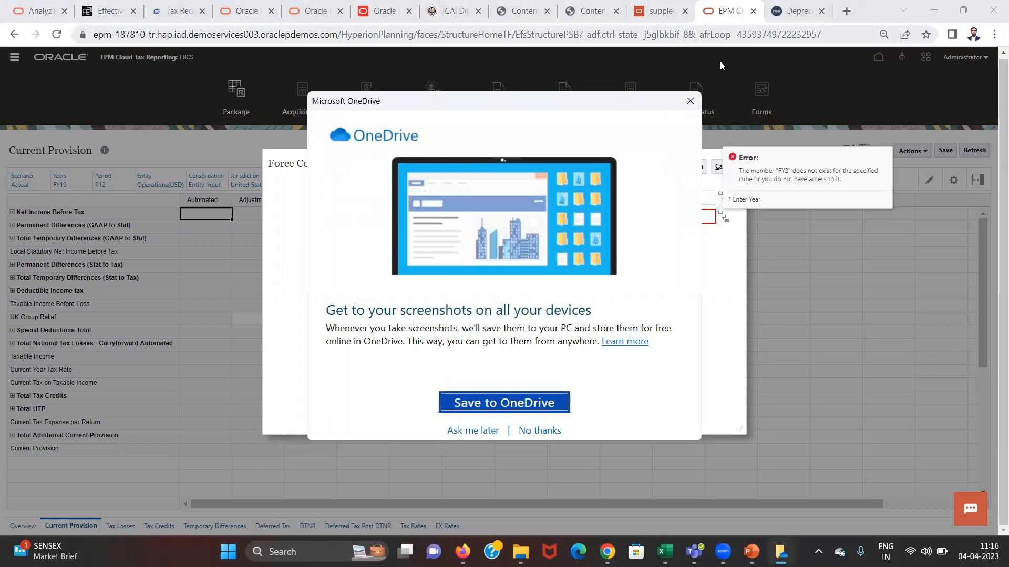
{"action": "left_click", "coordinate": [689, 103]}
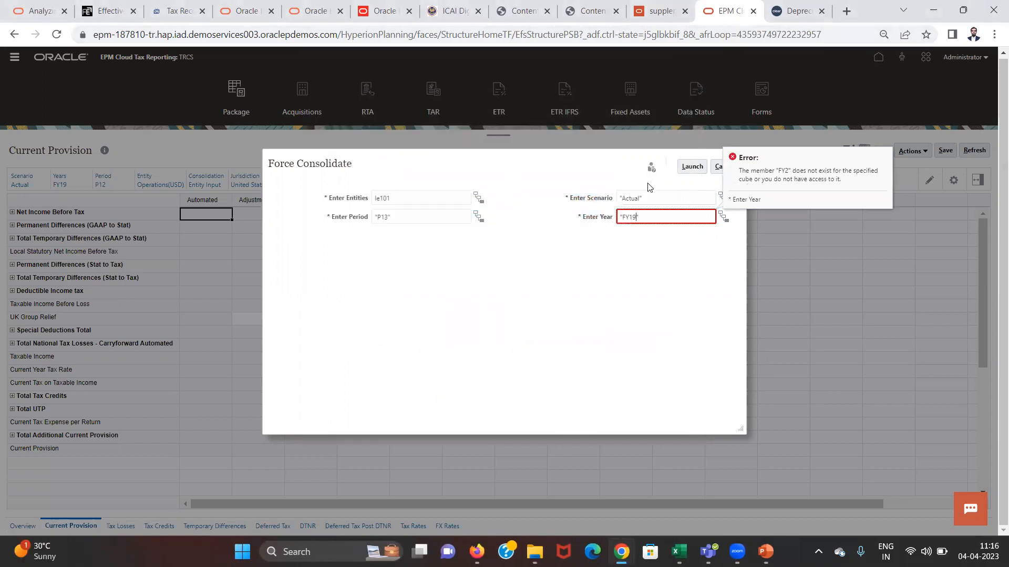
{"action": "left_click", "coordinate": [686, 173]}
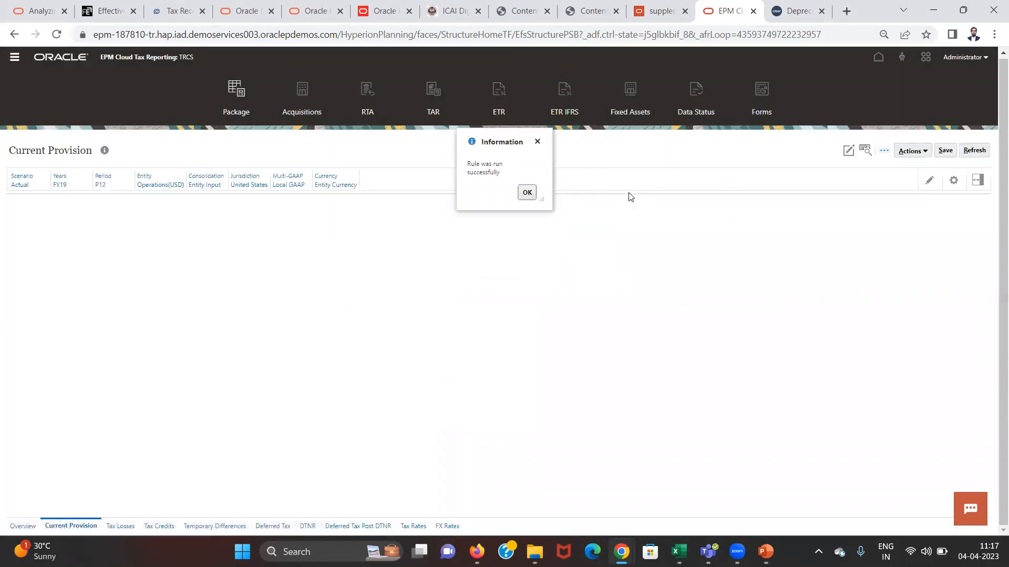
{"action": "left_click", "coordinate": [526, 194]}
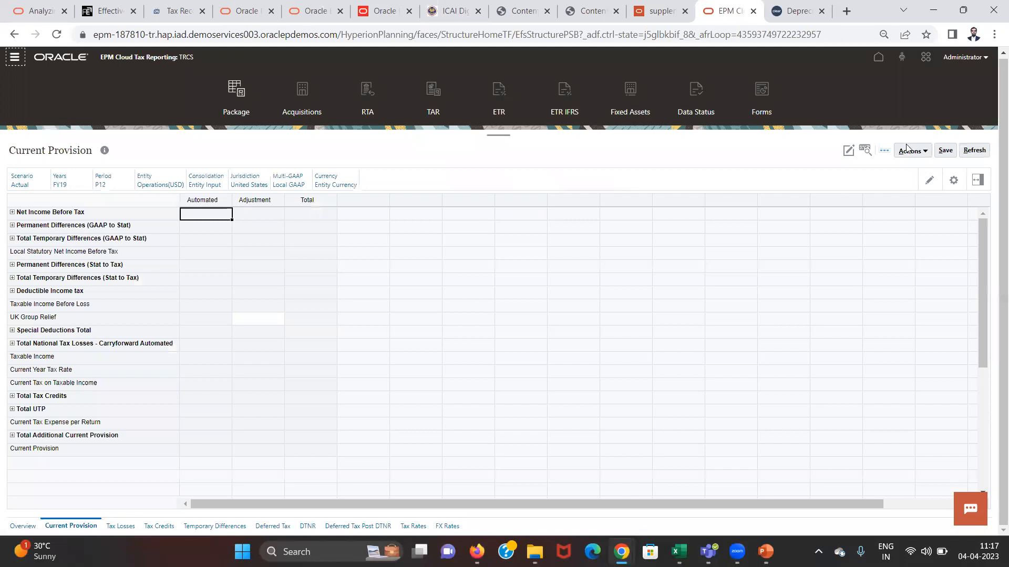
Run Force Consolidate from the Current Provision form for entity le101, scenario Actual, period P12, year FY20
{"action": "left_click", "coordinate": [912, 150]}
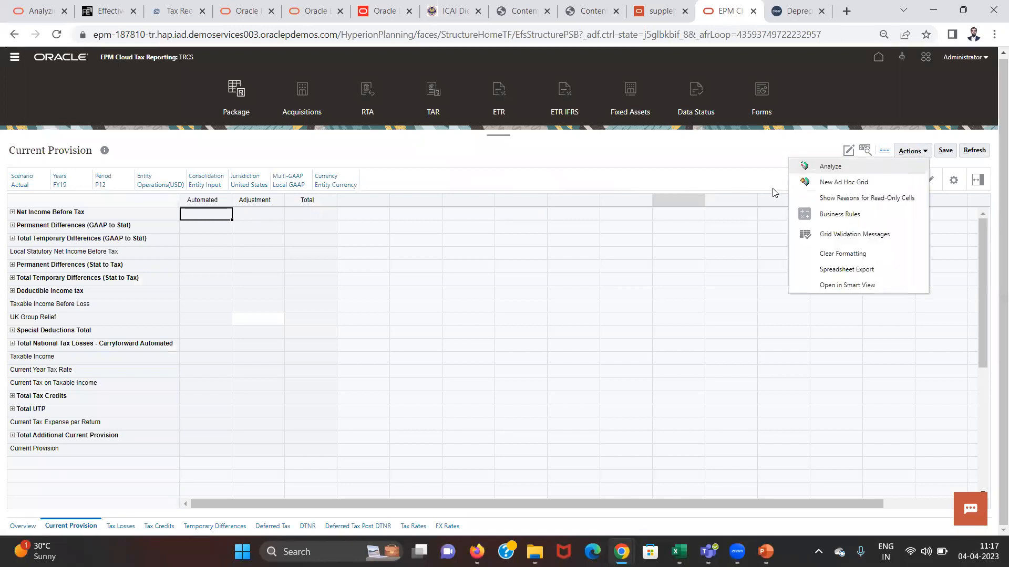
{"action": "left_click", "coordinate": [814, 212]}
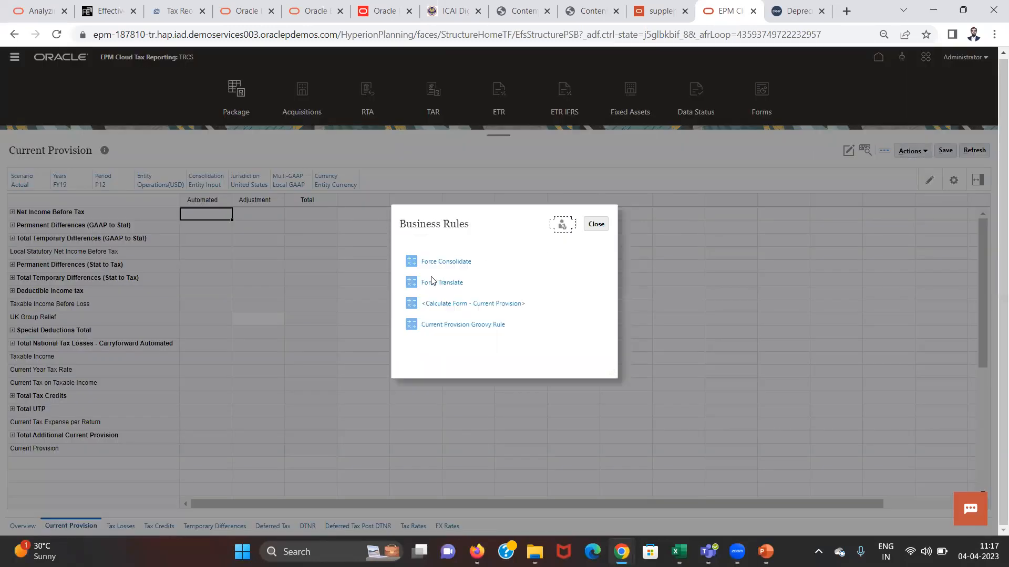
{"action": "left_click", "coordinate": [441, 263]}
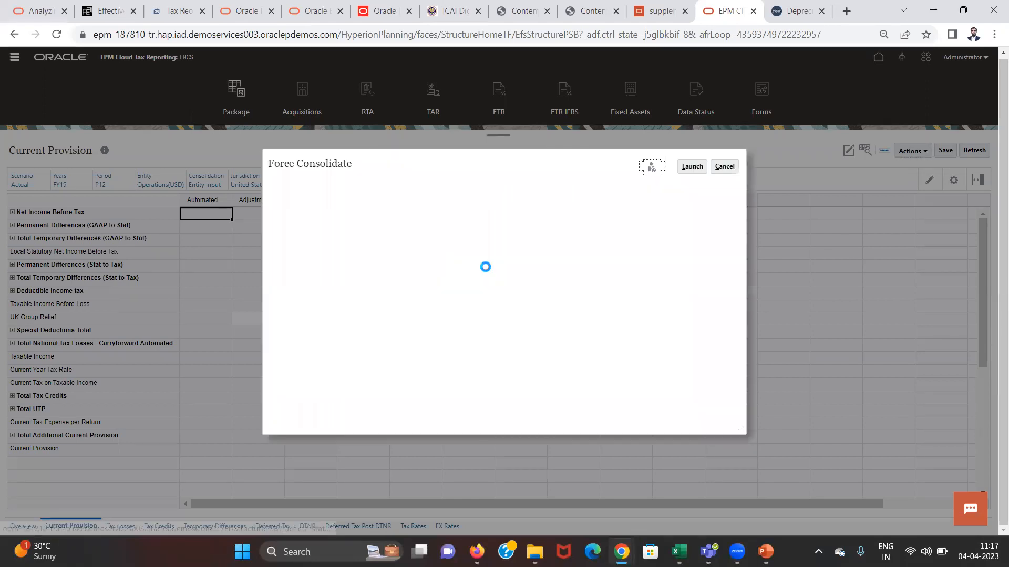
{"action": "left_click", "coordinate": [429, 224]}
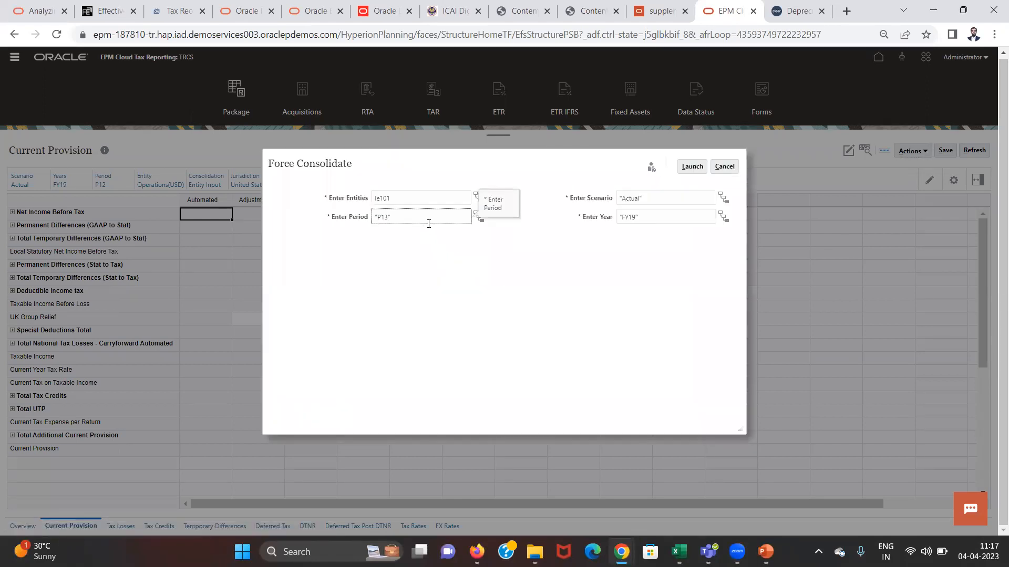
{"action": "key", "text": "Tab"}
{"action": "key", "text": "Tab"}
{"action": "key", "text": "Tab"}
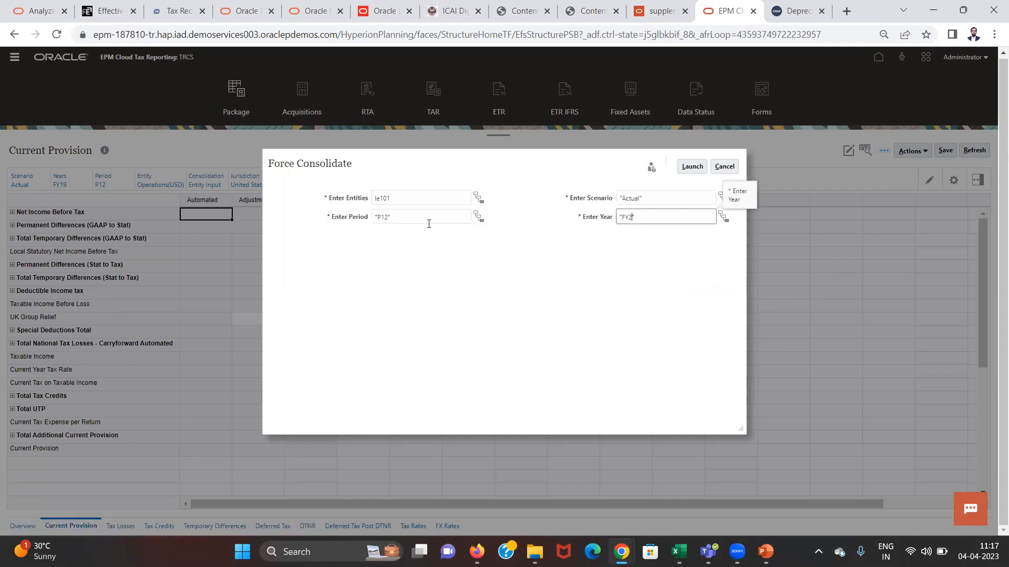
{"action": "left_click", "coordinate": [692, 167]}
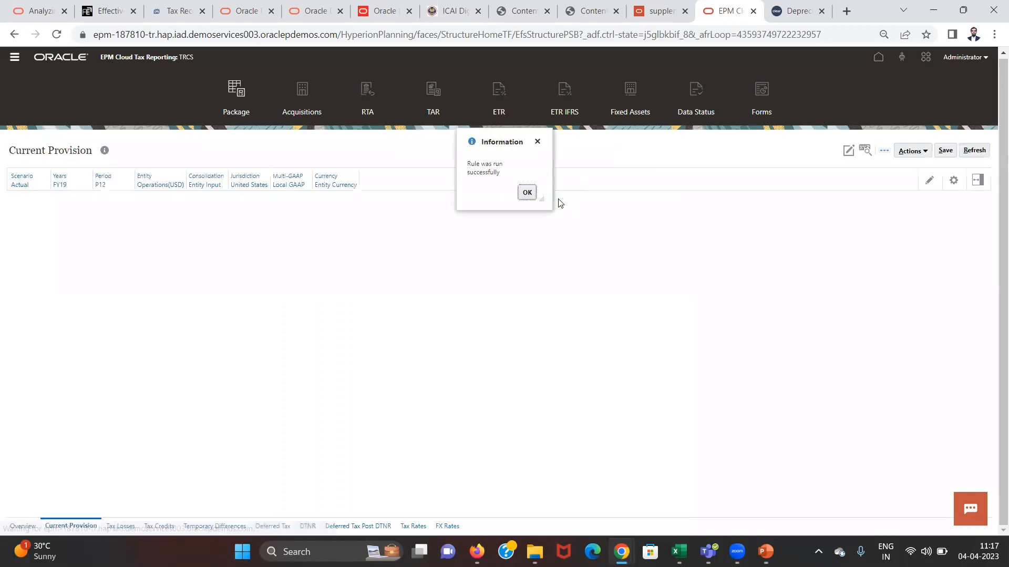
{"action": "left_click", "coordinate": [527, 193]}
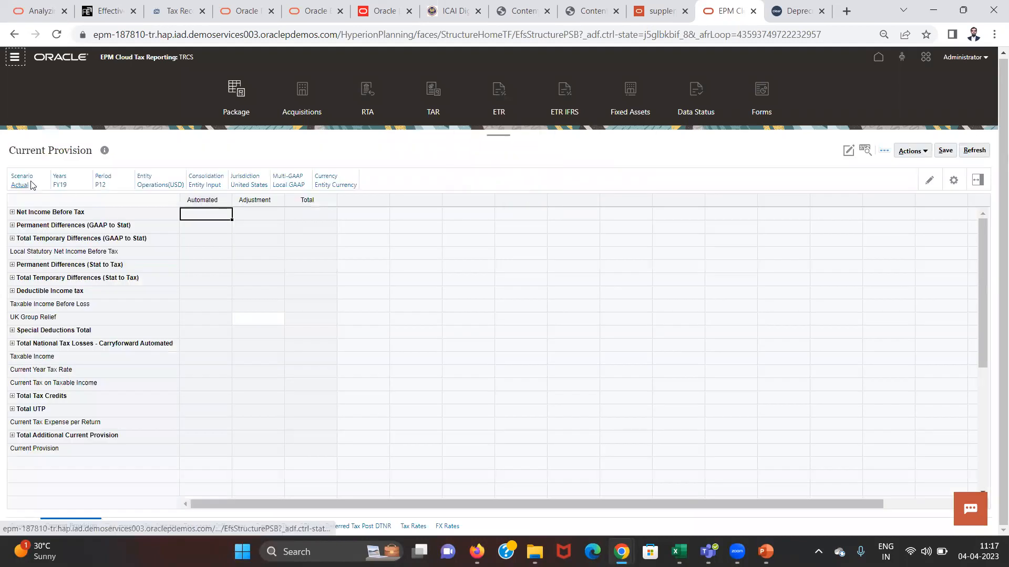
Switch the Current Provision form's year to FY20 and reload its data
{"action": "left_click", "coordinate": [57, 191]}
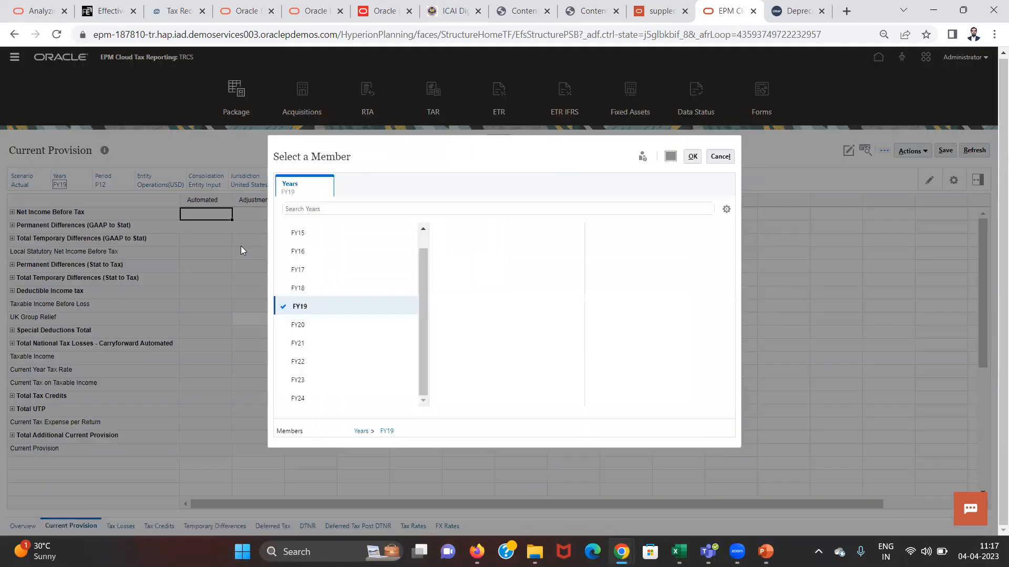
{"action": "left_click", "coordinate": [283, 345]}
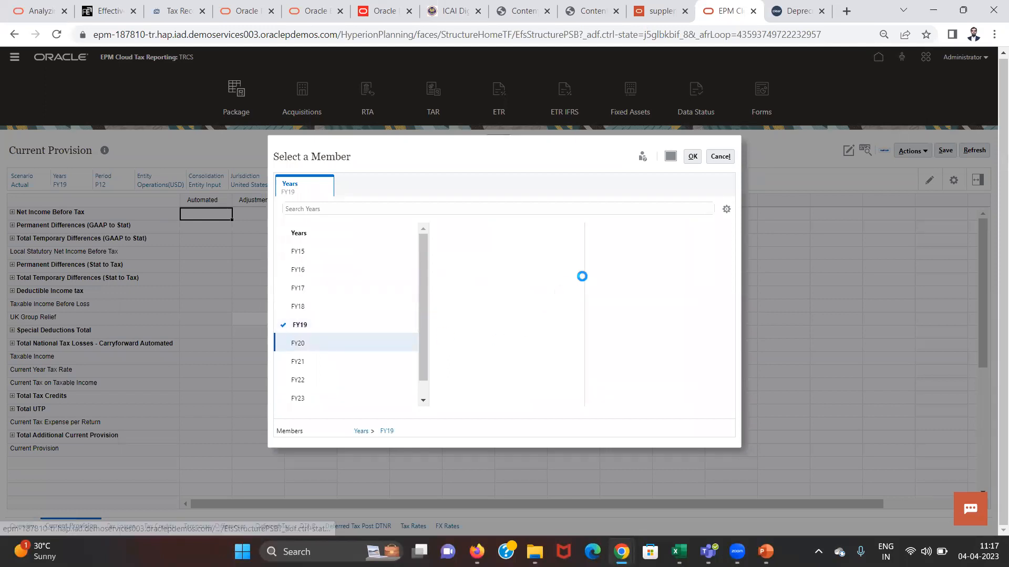
{"action": "left_click", "coordinate": [693, 157]}
{"action": "left_click", "coordinate": [905, 183]}
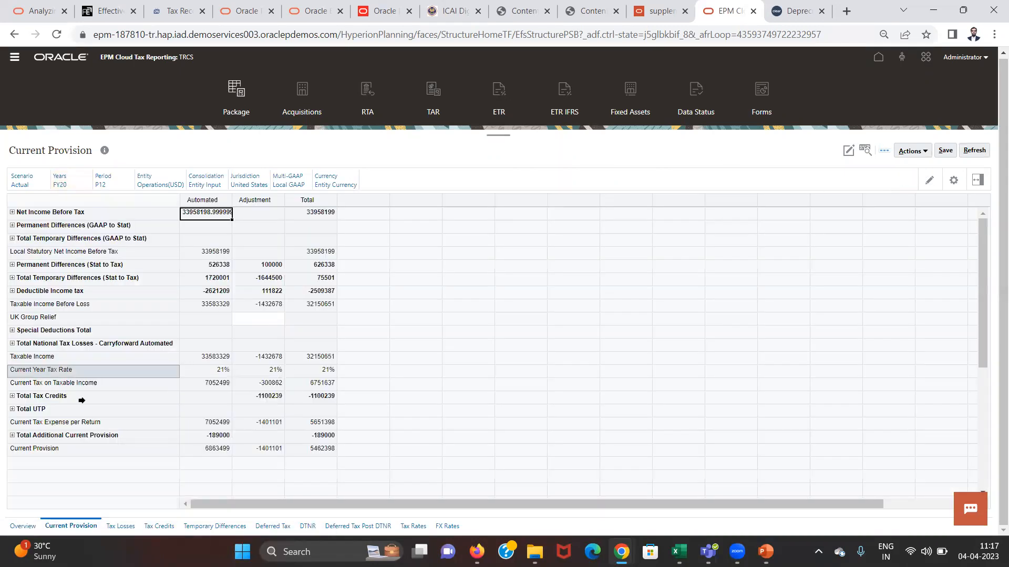
Expand Total Additional Current Provision down to the calculated Return-to-Accrual Current Tax Expense rows and examine the expense and its equity reversal
{"action": "left_click", "coordinate": [13, 436]}
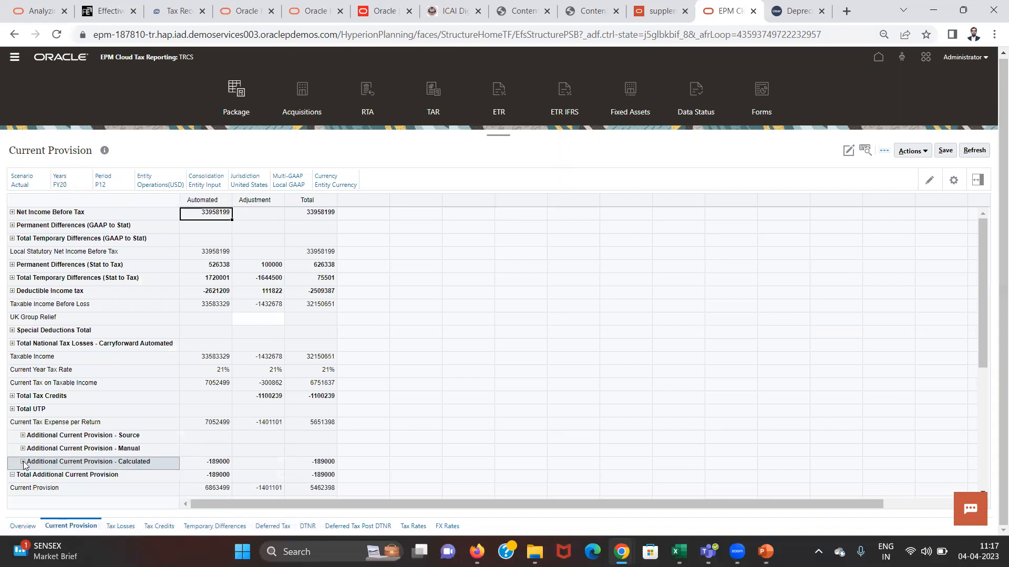
{"action": "left_click", "coordinate": [23, 462]}
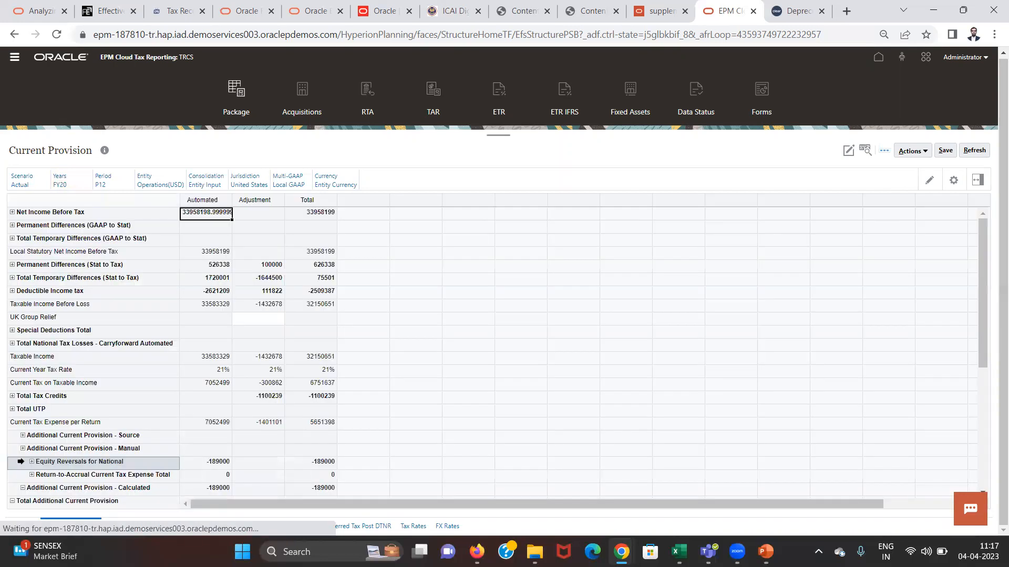
{"action": "left_click", "coordinate": [32, 475]}
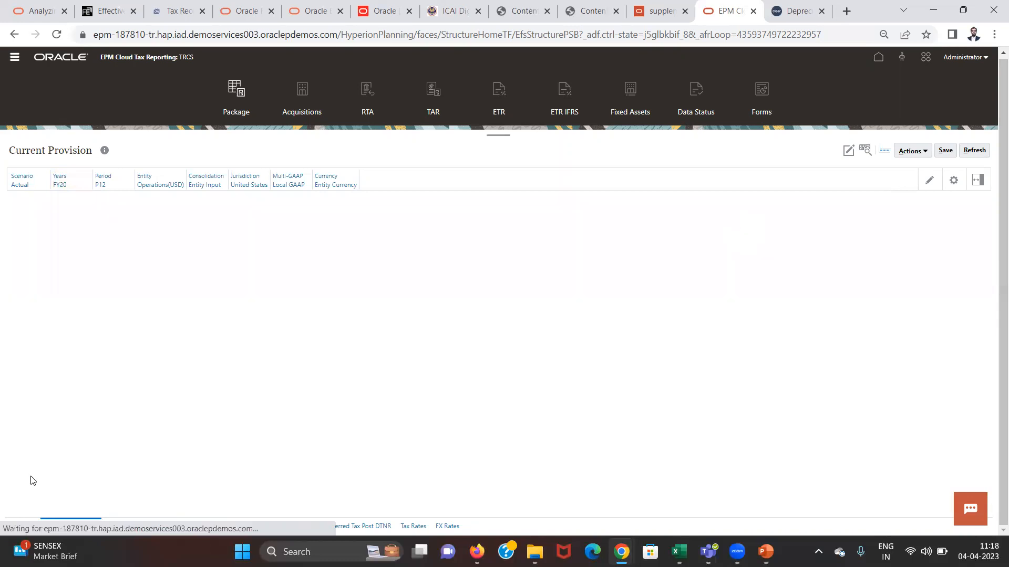
{"action": "left_click", "coordinate": [221, 480]}
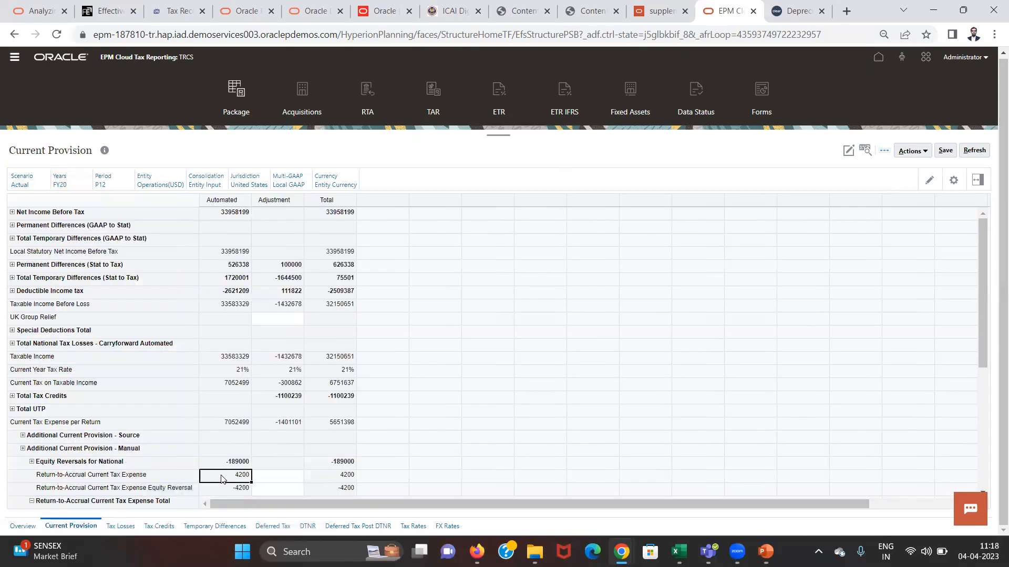
{"action": "scroll", "coordinate": [221, 475], "scroll_direction": "down", "scroll_amount": 5}
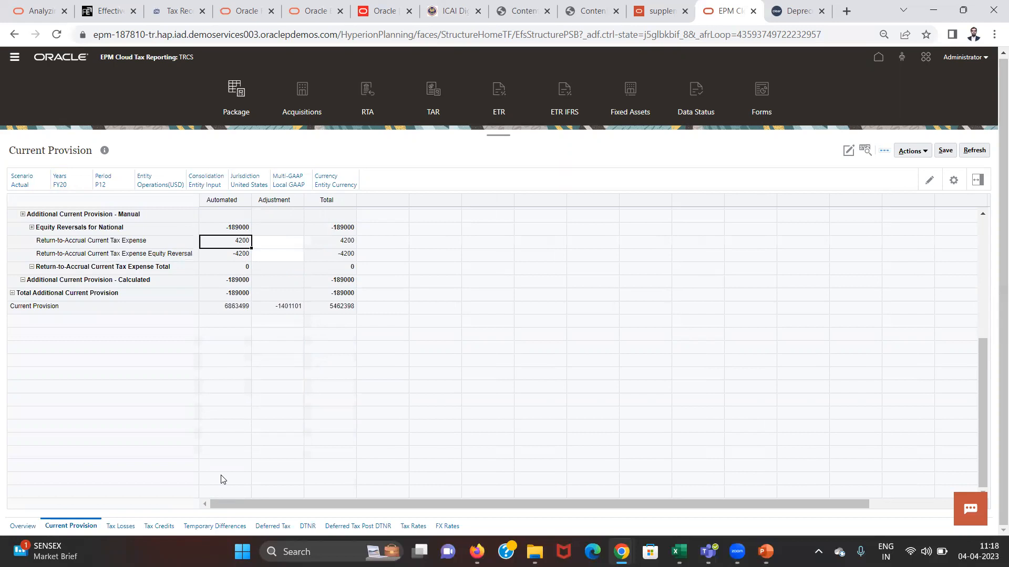
{"action": "key", "text": "Down"}
Review the FY20 return-to-accrual and equity columns on the Temporary Differences and Deferred Tax forms
{"action": "left_click", "coordinate": [222, 527]}
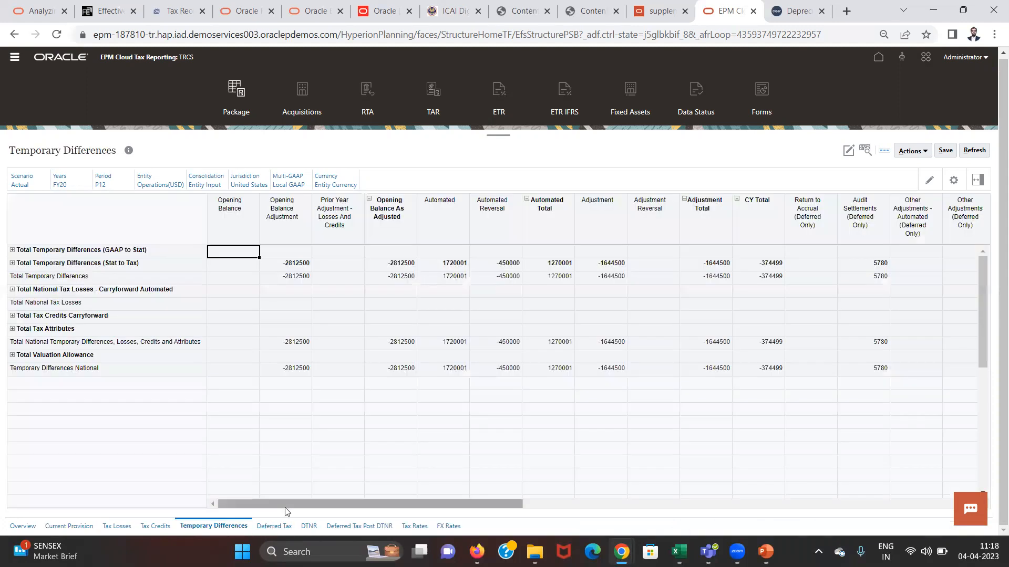
{"action": "left_click_drag", "start_coordinate": [284, 507], "coordinate": [387, 481]}
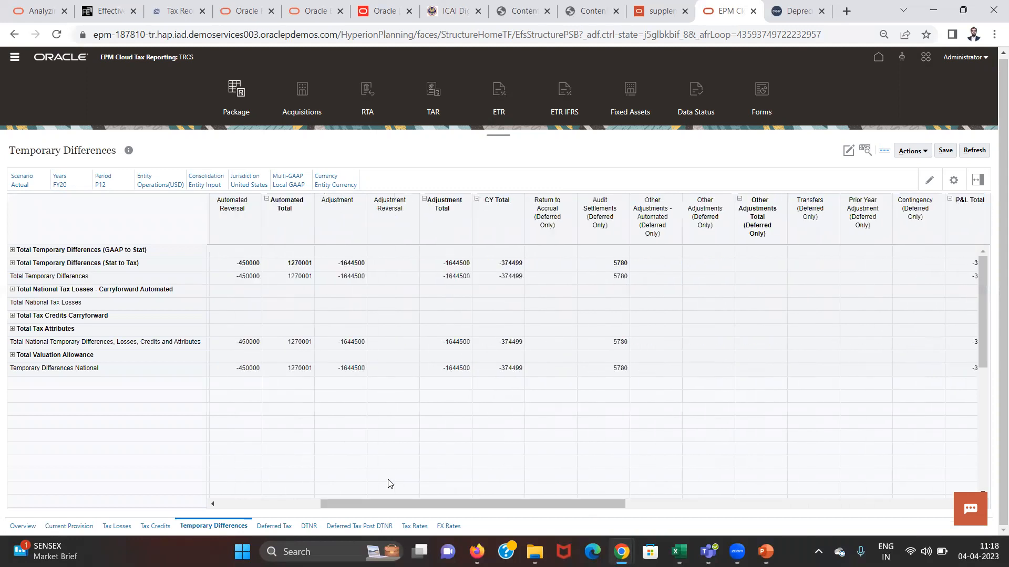
{"action": "left_click", "coordinate": [282, 527]}
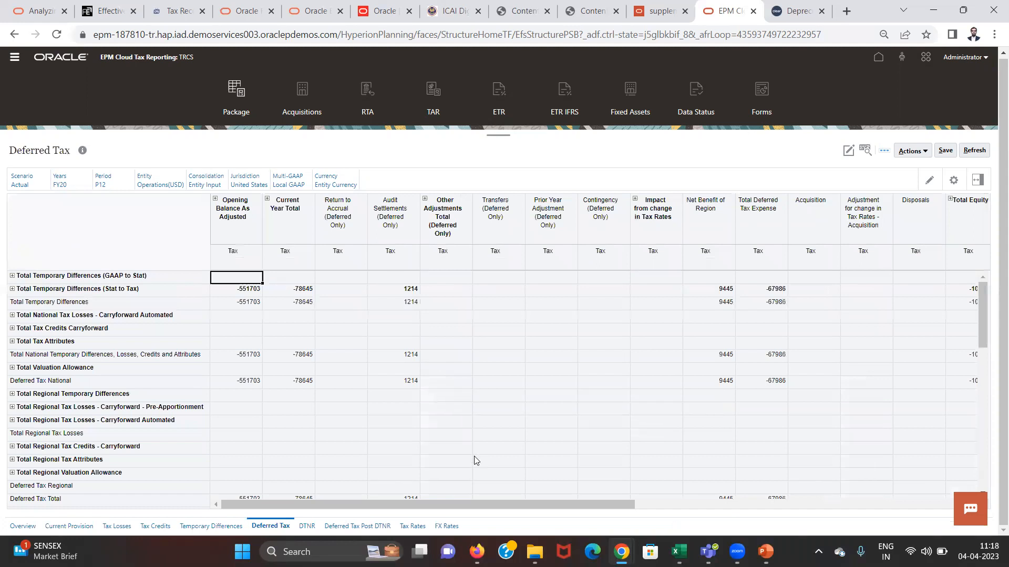
{"action": "left_click_drag", "start_coordinate": [453, 503], "coordinate": [605, 508]}
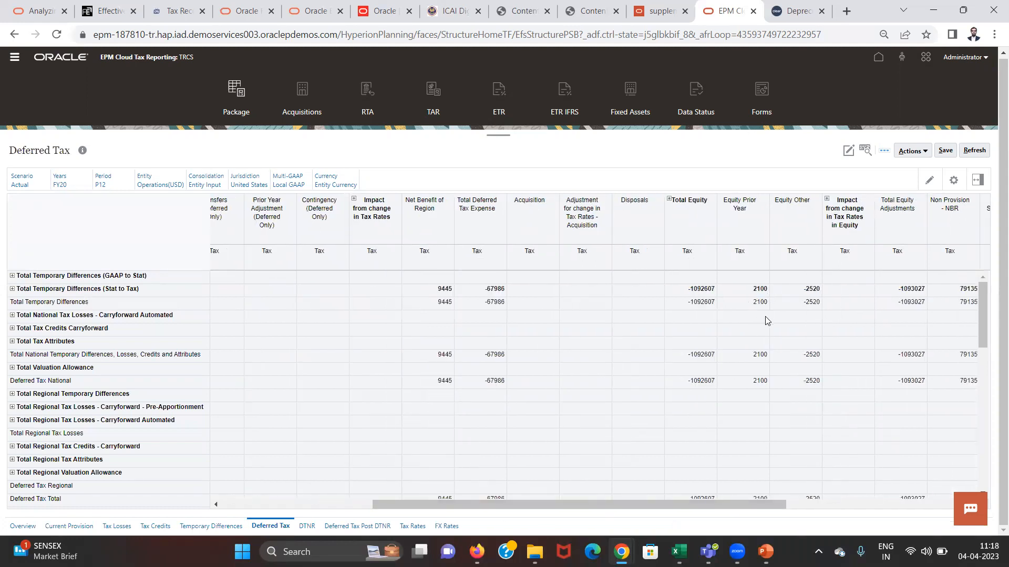